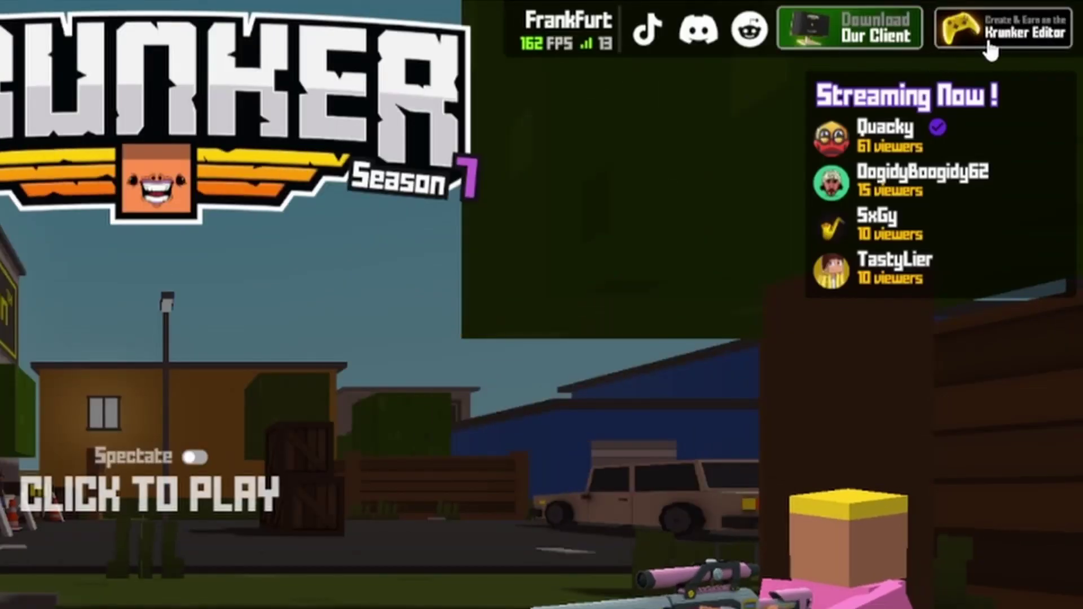
Open the Krunker Editor from the game's home page and start a new map with Quick Start.
left_click(990, 49)
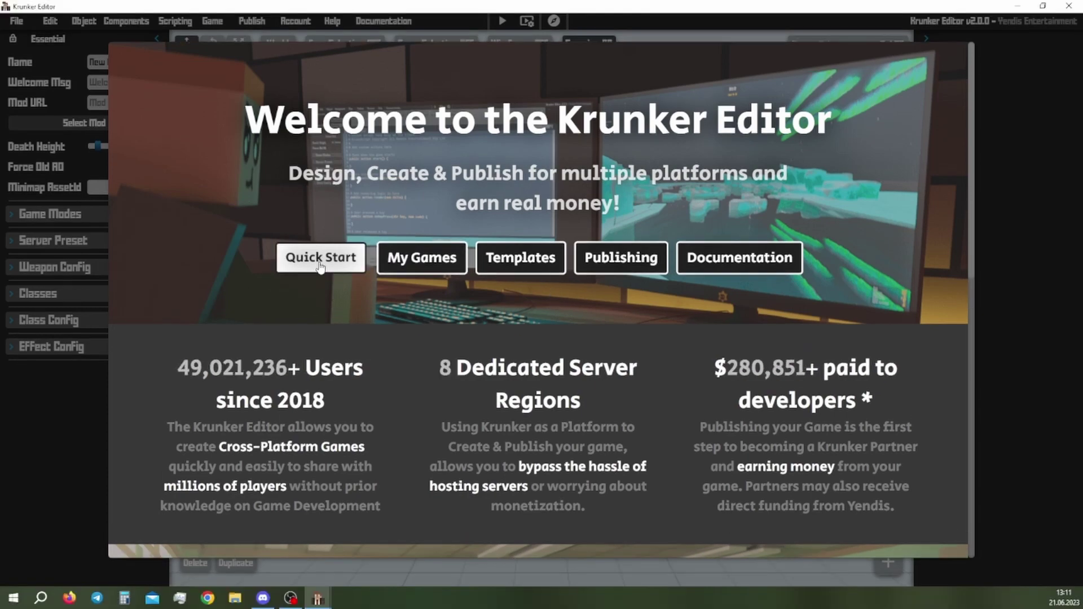
left_click(321, 246)
right_click_drag(615, 364, 564, 440)
key("d")
key("a")
key("s")
Open the Controls list, read through the default and advanced key bindings, and close it.
left_click(332, 21)
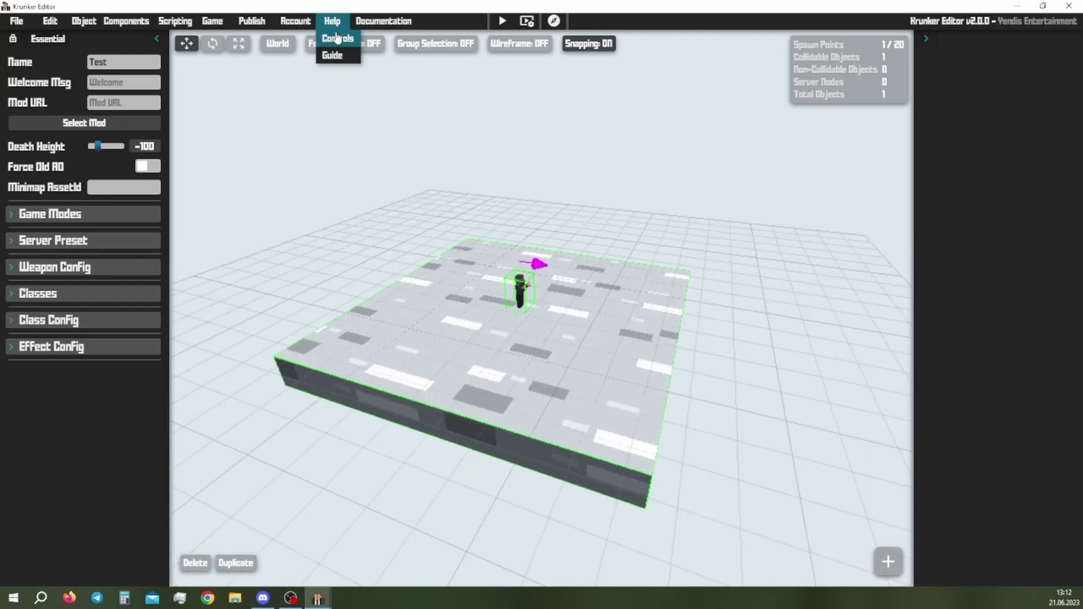
left_click(336, 36)
scroll(542, 276, "up", 1)
scroll(544, 278, "down", 2)
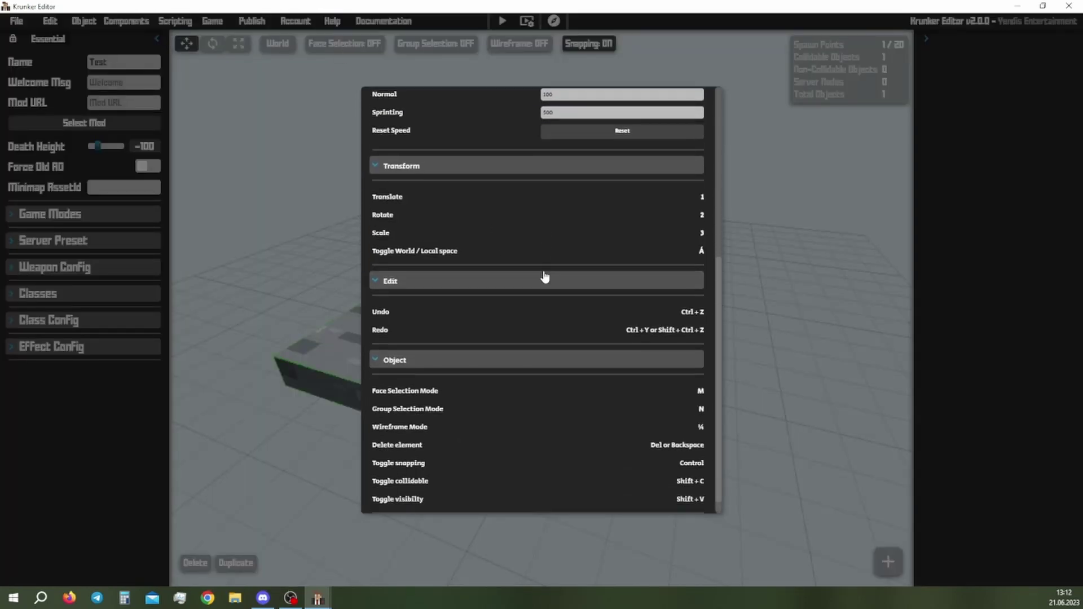
scroll(508, 282, "up", 10)
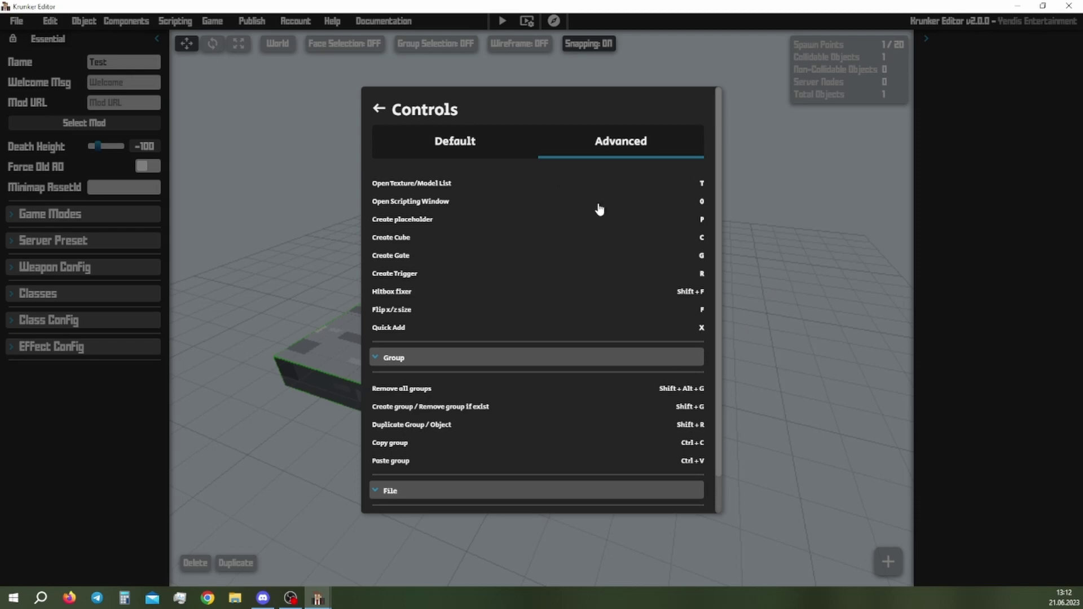
key("Escape")
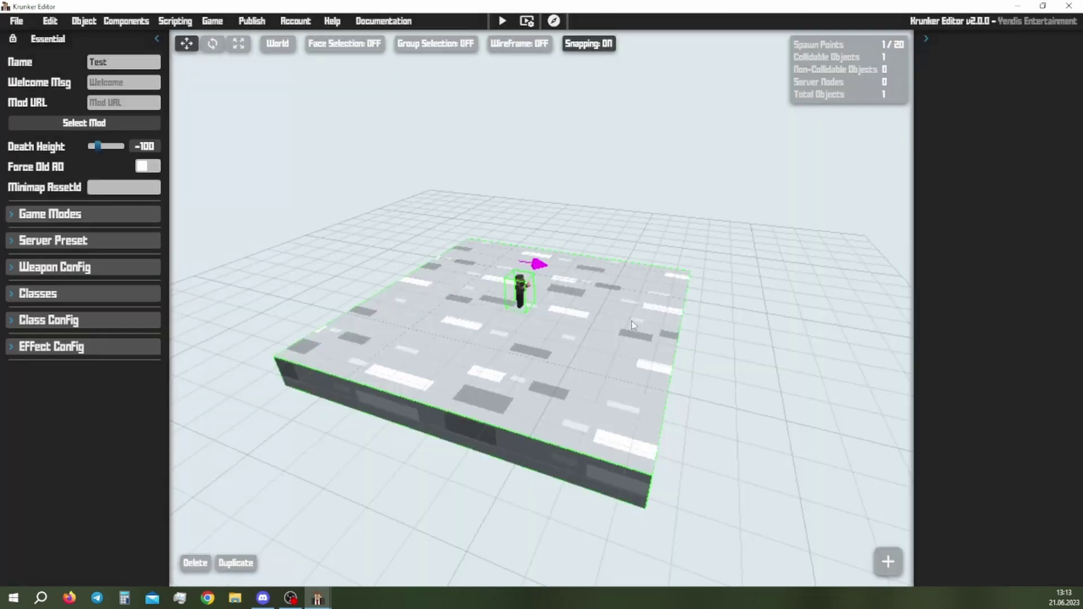
Select the floor cube and fly around and above it to view the spawn point from several sides.
left_click(631, 325)
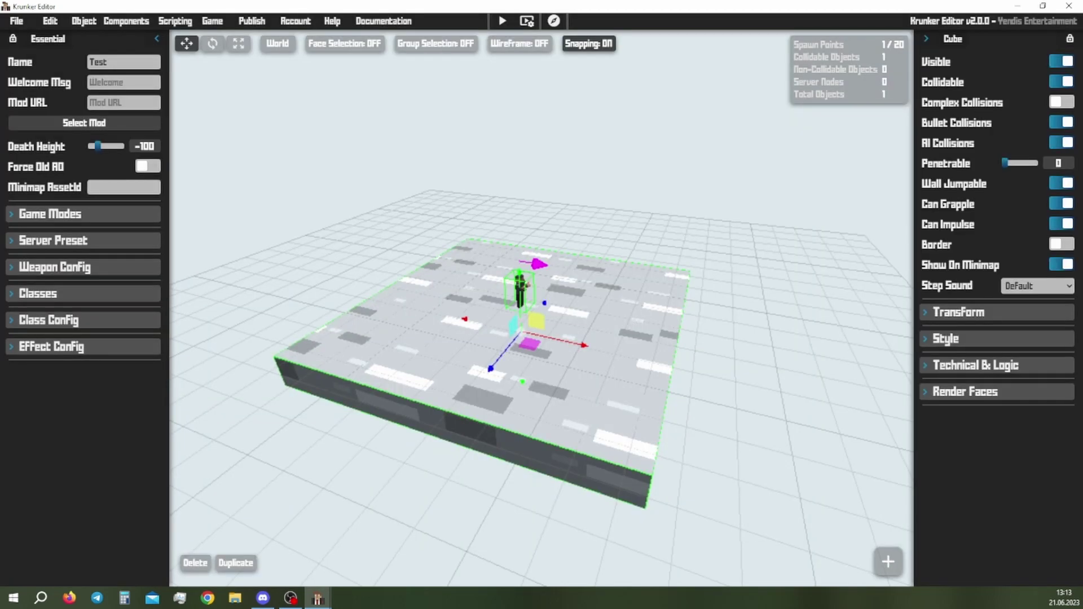
right_click_drag(630, 324, 395, 293)
key("d")
key("a")
key("w")
key("q")
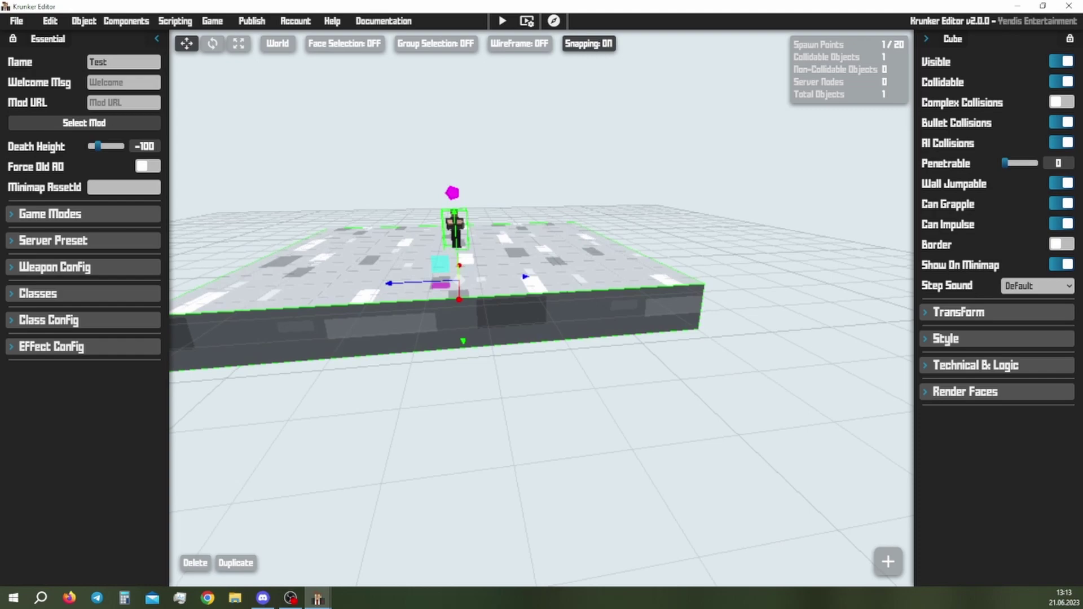
key("e")
key("w")
right_click_drag(542, 308, 429, 308)
key("s")
key("d")
key("w")
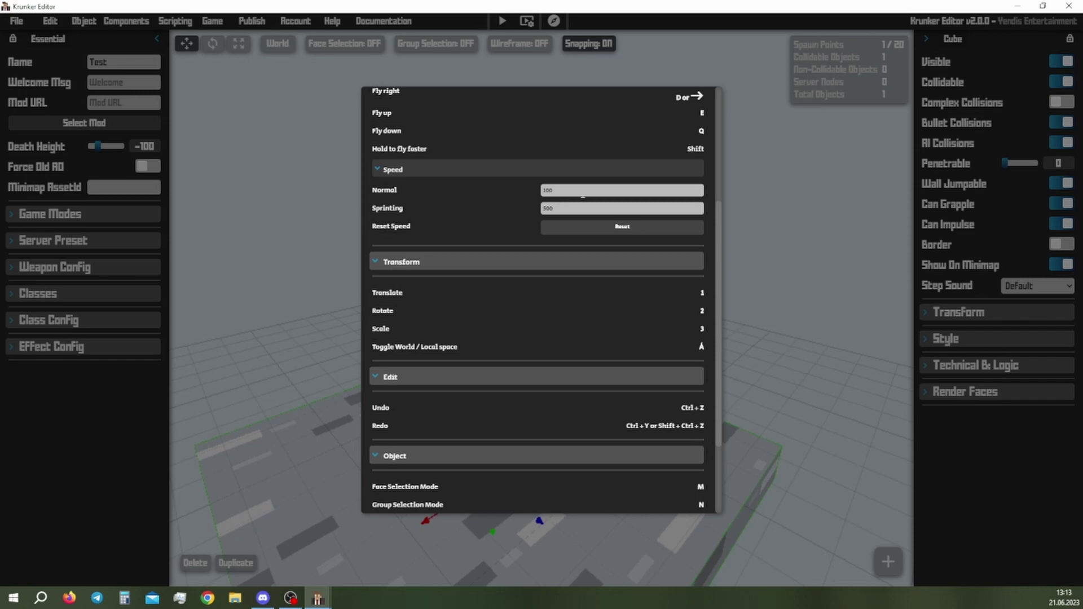
Leave the Controls window and test flying through the map at normal and faster speed, ending at an overview of the whole floor.
left_click(787, 222)
key("d")
right_click_drag(787, 222, 152, 248)
key("s")
key("d")
key("space")
key("s")
key("d")
key("shift")
key("w")
key("s")
key("d")
left_click(454, 288)
mouse_move(454, 289)
right_mouse_down()
mouse_move(464, 295)
mouse_move(455, 290)
right_mouse_up()
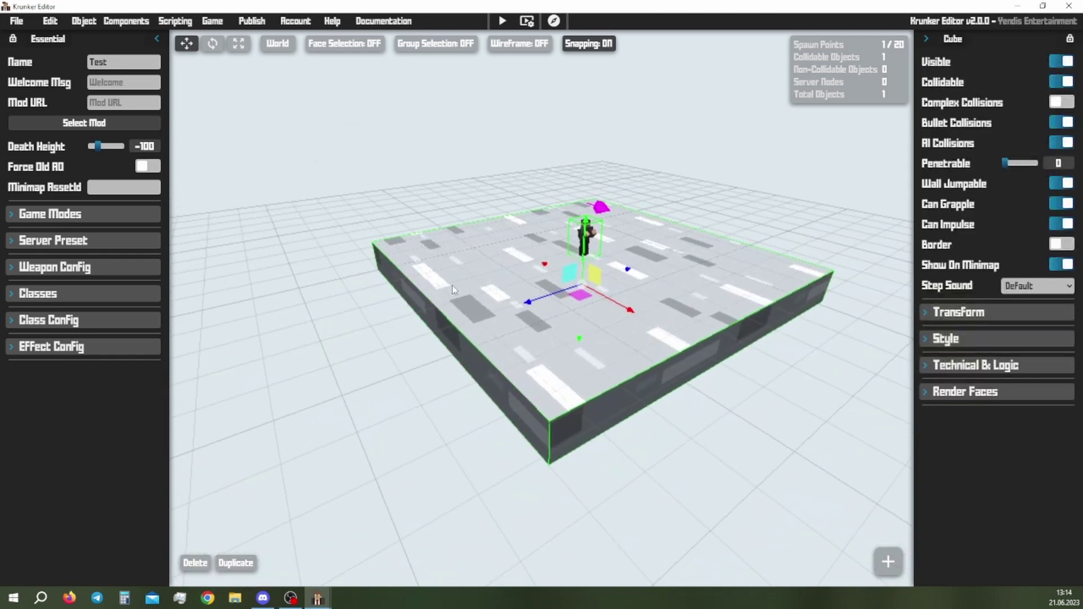
Toggle the floor cube's Collidable and Visible options off and back on.
key("c")
key("c")
key("v")
key("v")
Find a Ladder in Quick Add by searching "ladd", add it, raise it above the spawn point and delete it.
key("w")
right_click_drag(633, 380, 652, 355)
key("shift+a")
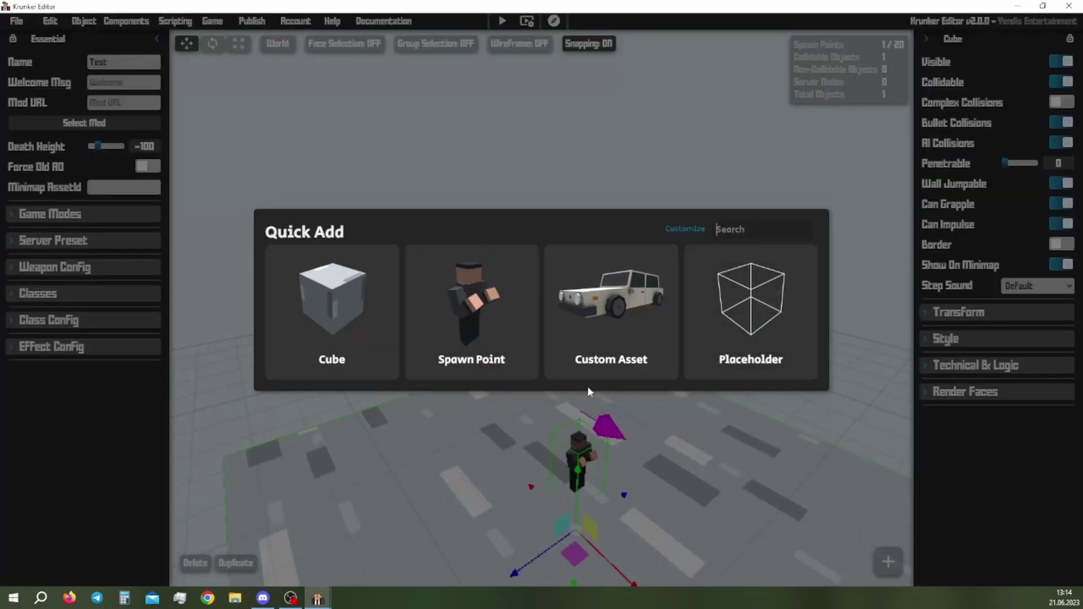
type("ladd")
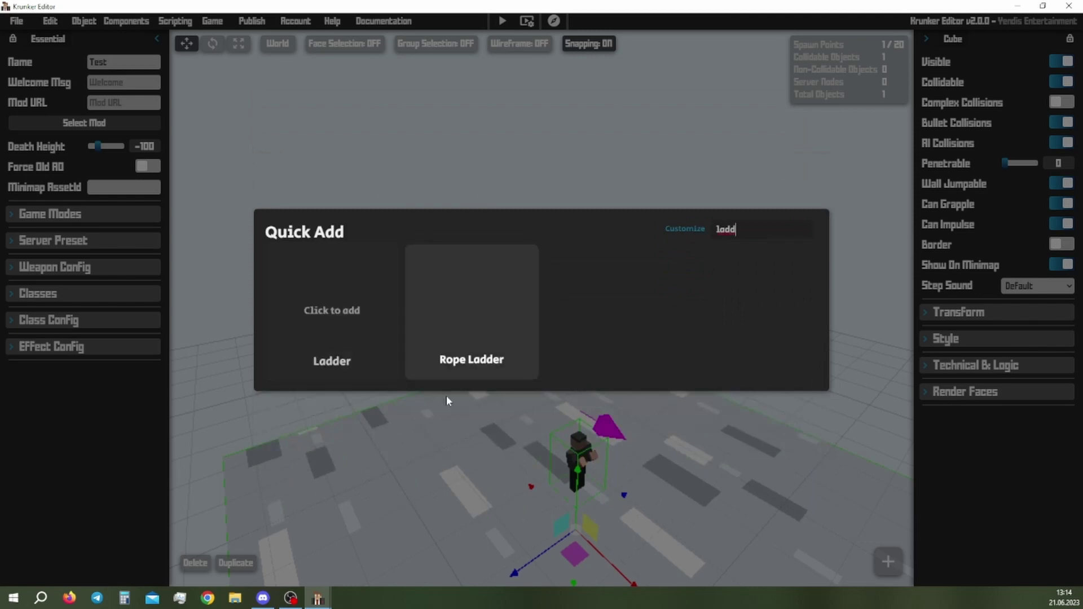
left_click(340, 319)
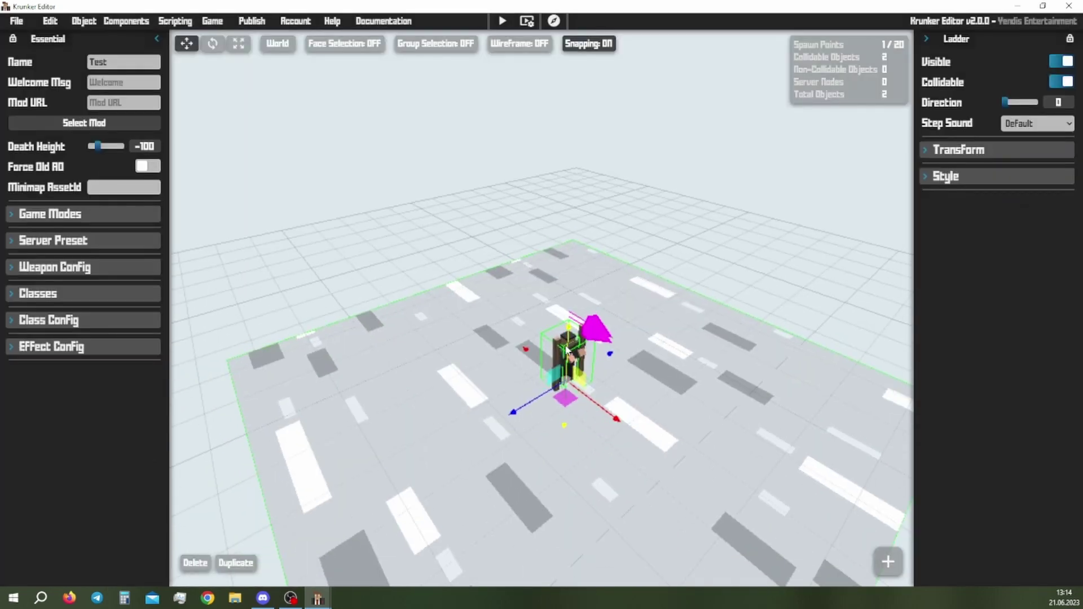
left_click_drag(567, 350, 566, 252)
key("Delete")
Add a Cube with Quick Add and move it away from the spawn point along its blue axis.
key("shift+a")
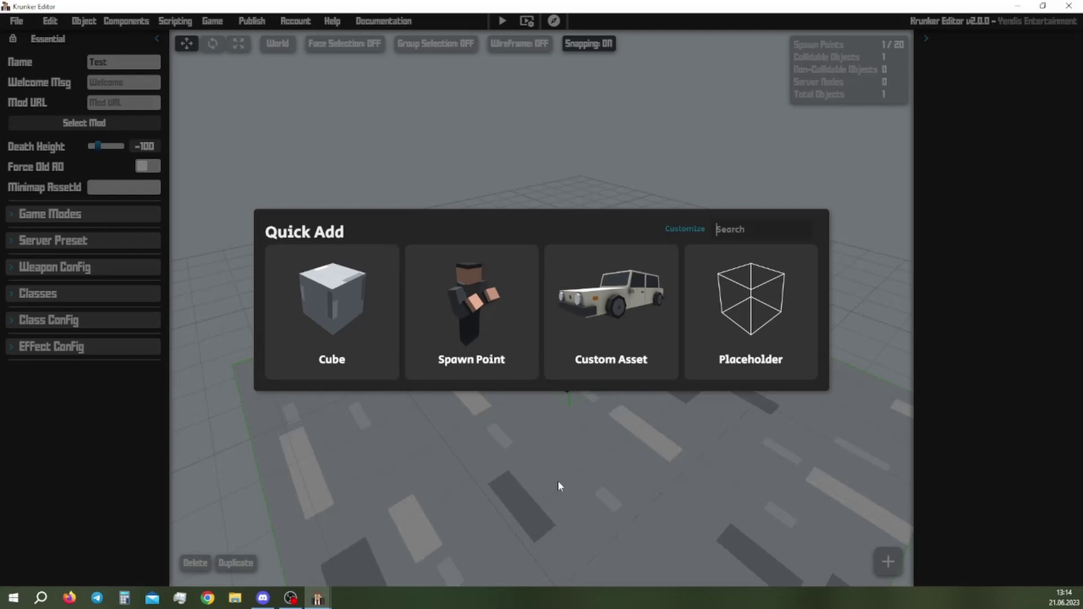
left_click(327, 343)
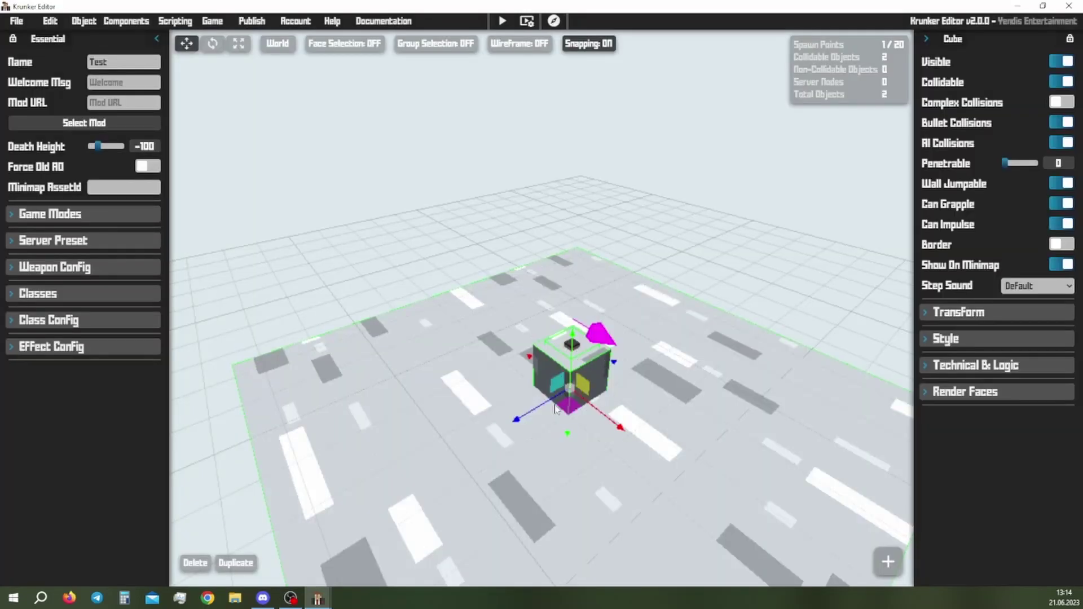
left_click_drag(534, 400, 482, 450)
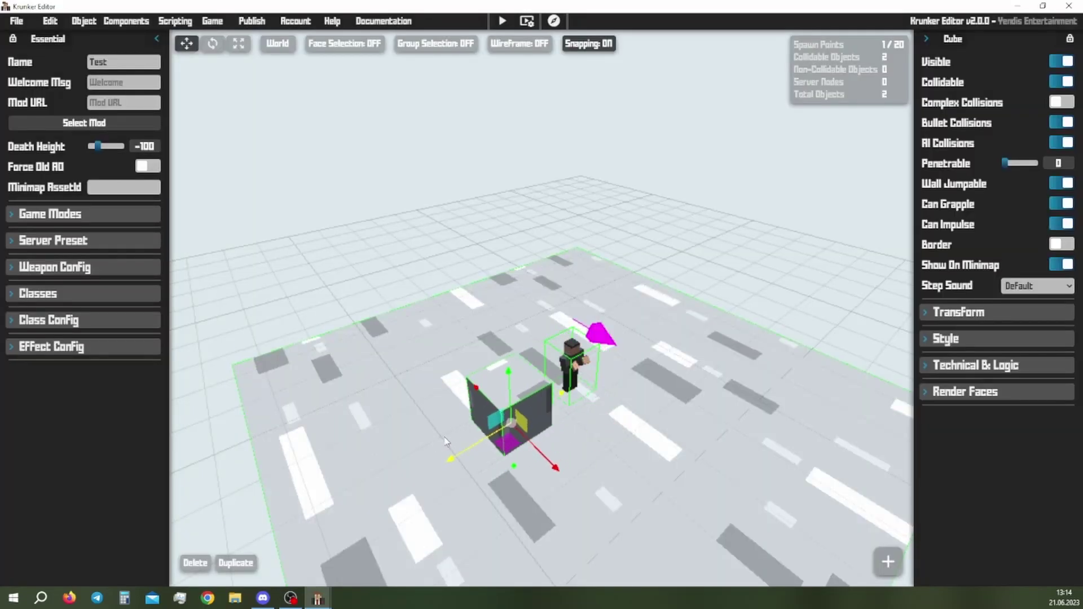
Rotate the new cube about its vertical axis and stretch it along its blue axis into a long block.
key("r")
left_click_drag(538, 485, 479, 496)
key("r")
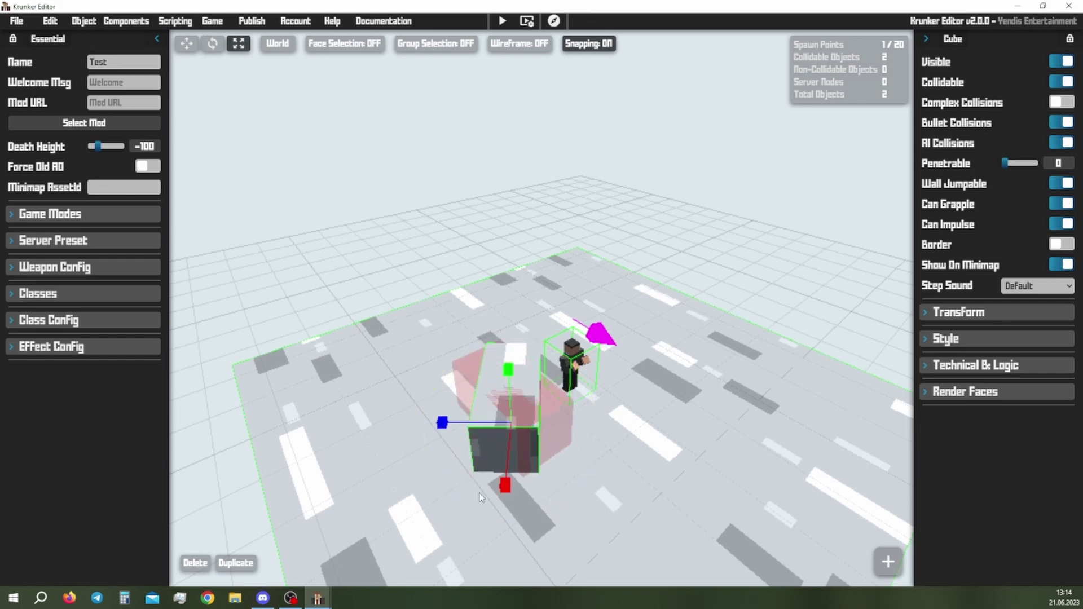
left_click_drag(443, 422, 387, 431)
Move the long block across the floor and switch the transform space to Local.
left_click(192, 43)
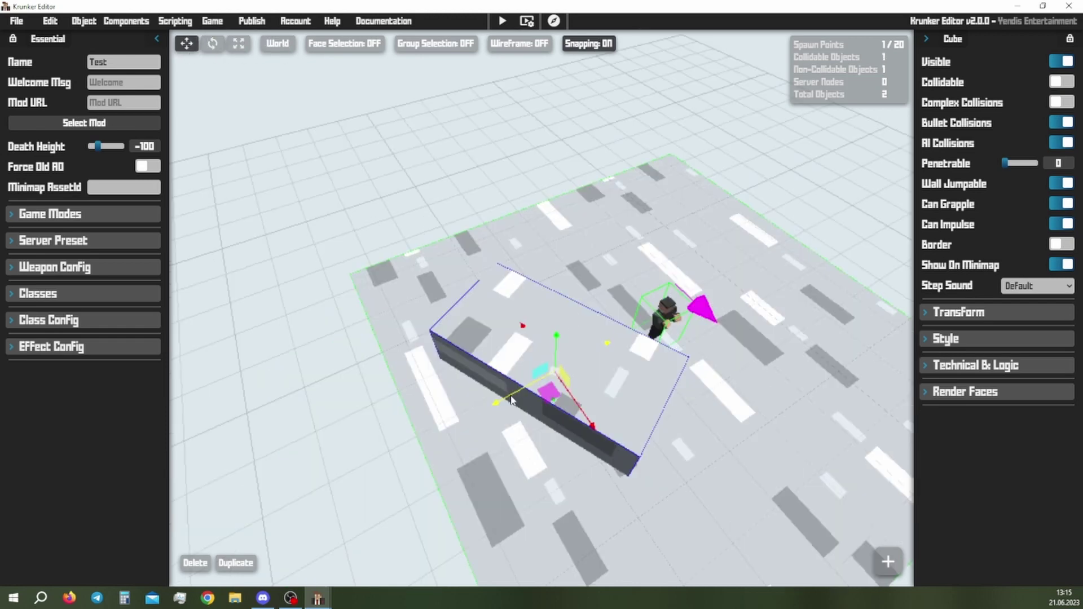
left_click_drag(512, 400, 402, 433)
left_click(277, 44)
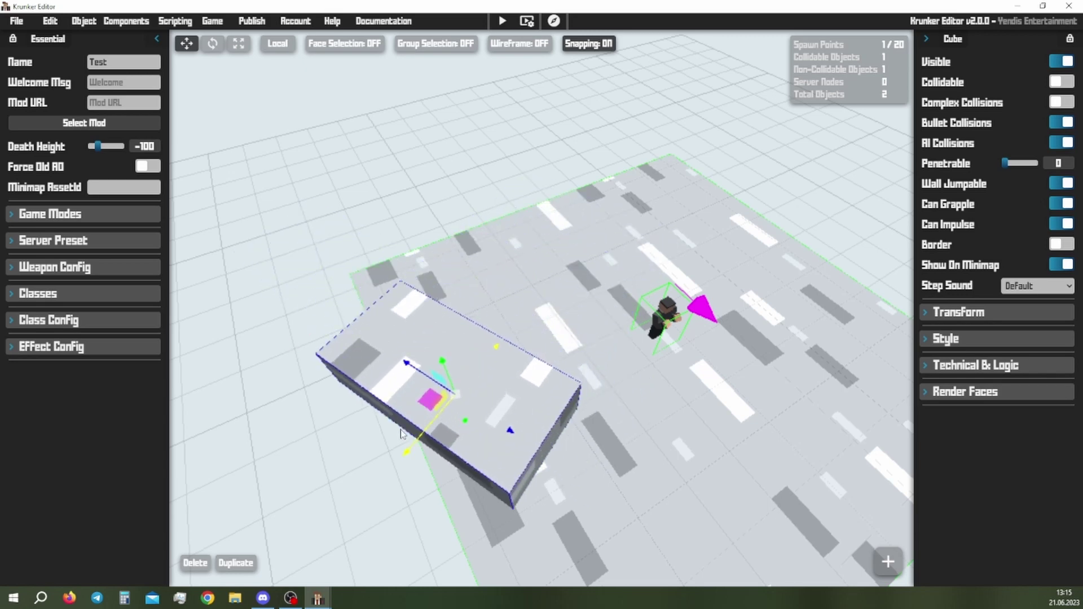
Turn on face selection and pick faces of the long block.
left_click(345, 45)
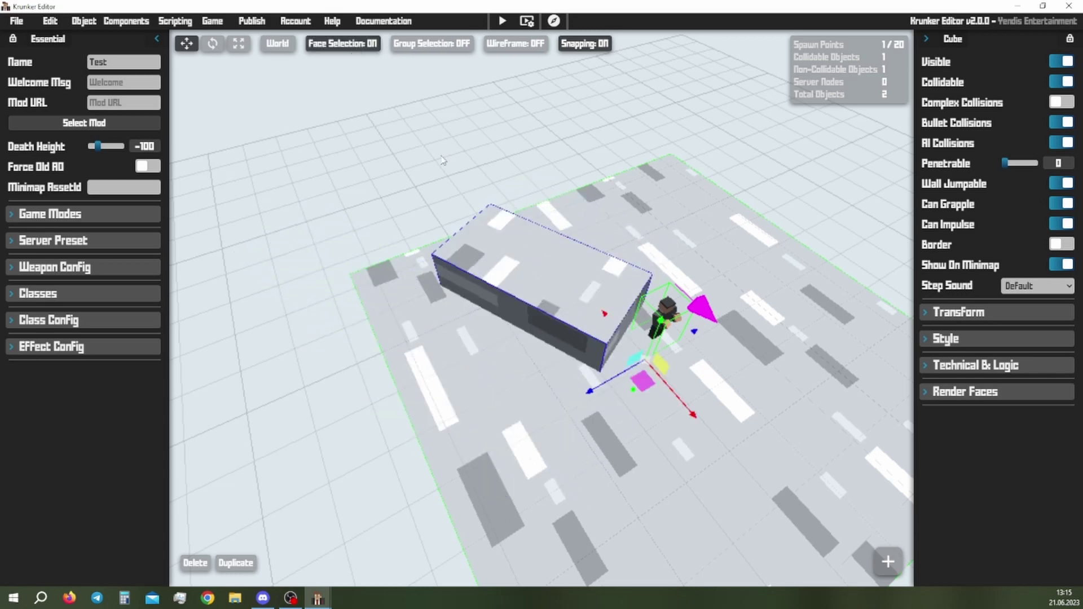
scroll(556, 270, "up", 3)
left_click(563, 275)
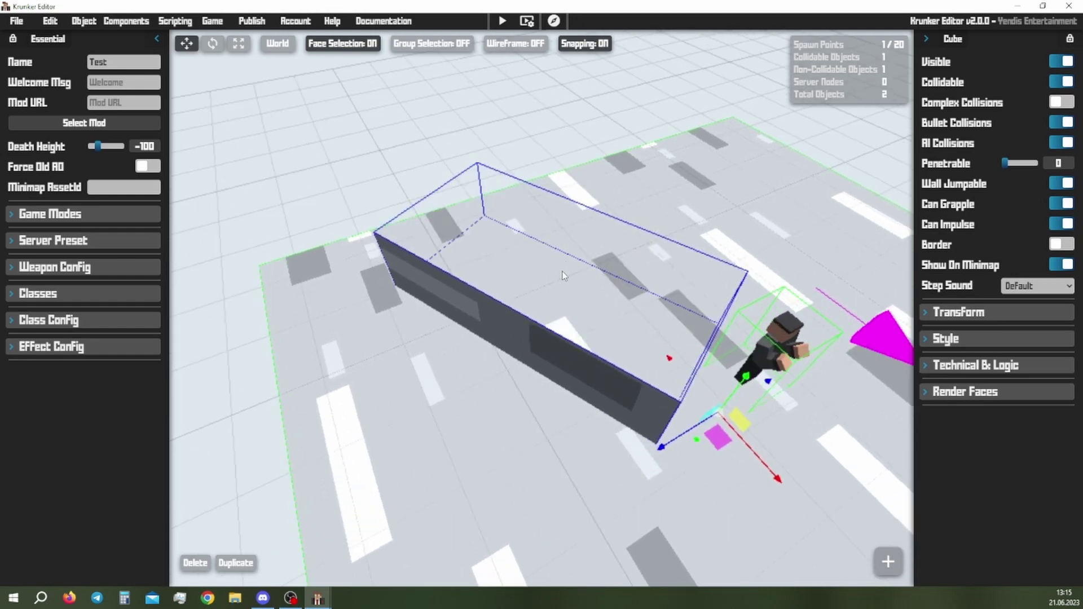
left_click(550, 350)
right_click_drag(549, 349, 762, 339)
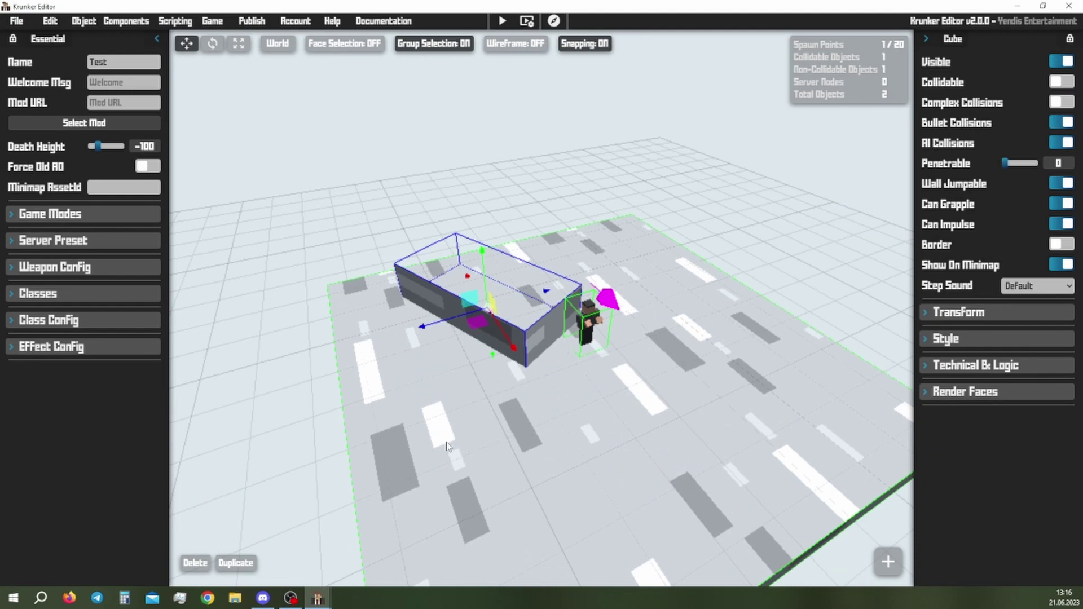
Combine the floor and the long block into a group using group selection, and move the group.
left_click(446, 447)
left_click(411, 290)
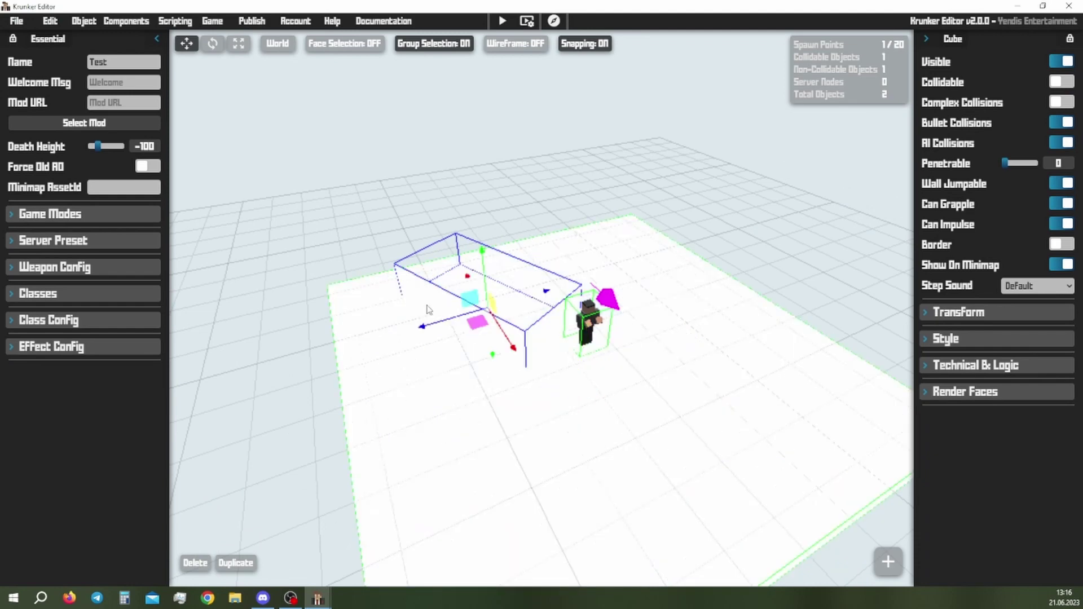
left_click(449, 45)
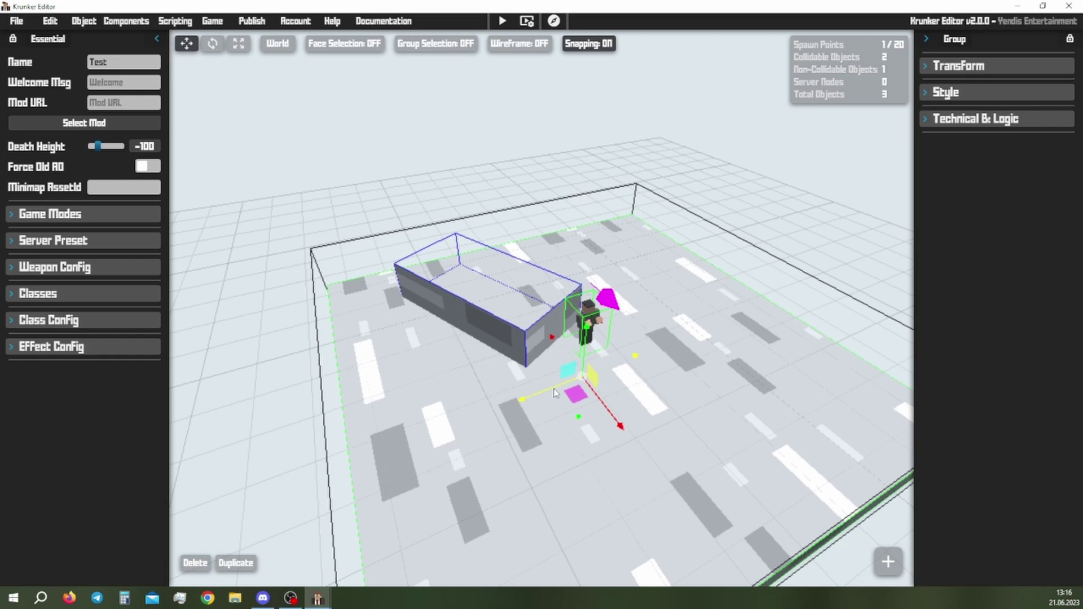
left_click_drag(554, 393, 595, 367)
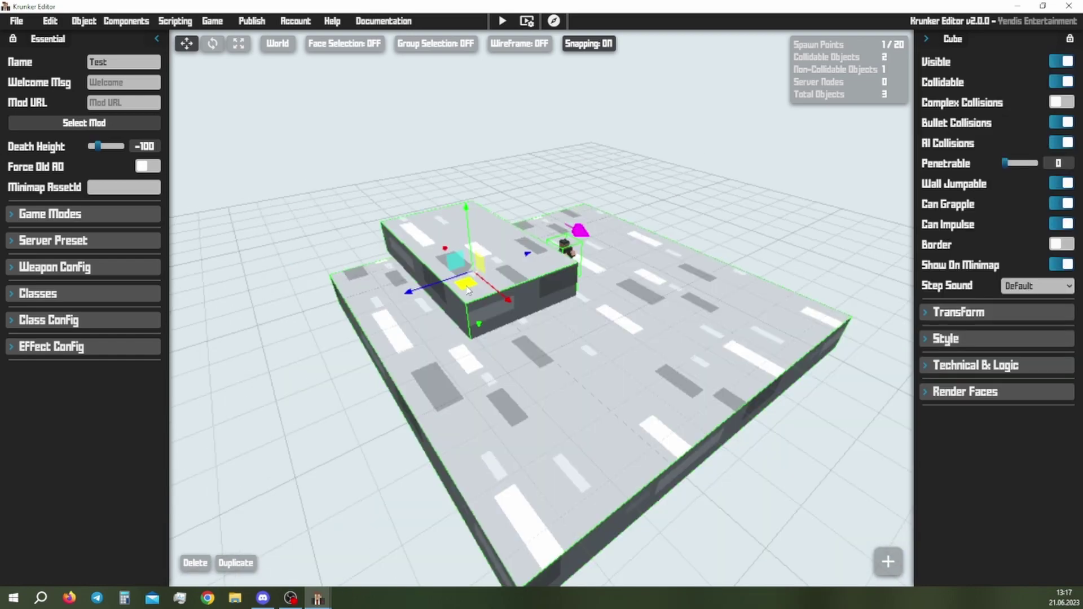
Duplicate the raised block twice, moving it across the floor after each duplication to spread the blocks out.
key("ctrl+d")
left_click_drag(467, 290, 547, 362)
key("ctrl+d")
left_click_drag(546, 357, 656, 412)
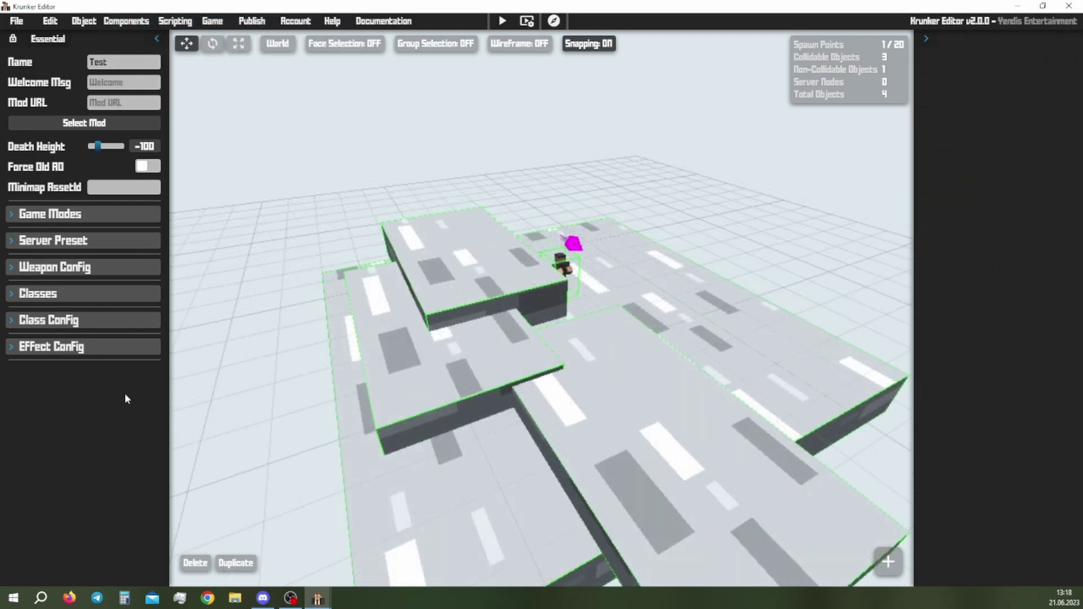
Delete one of the raised blocks and undo the deletion.
left_click(641, 330)
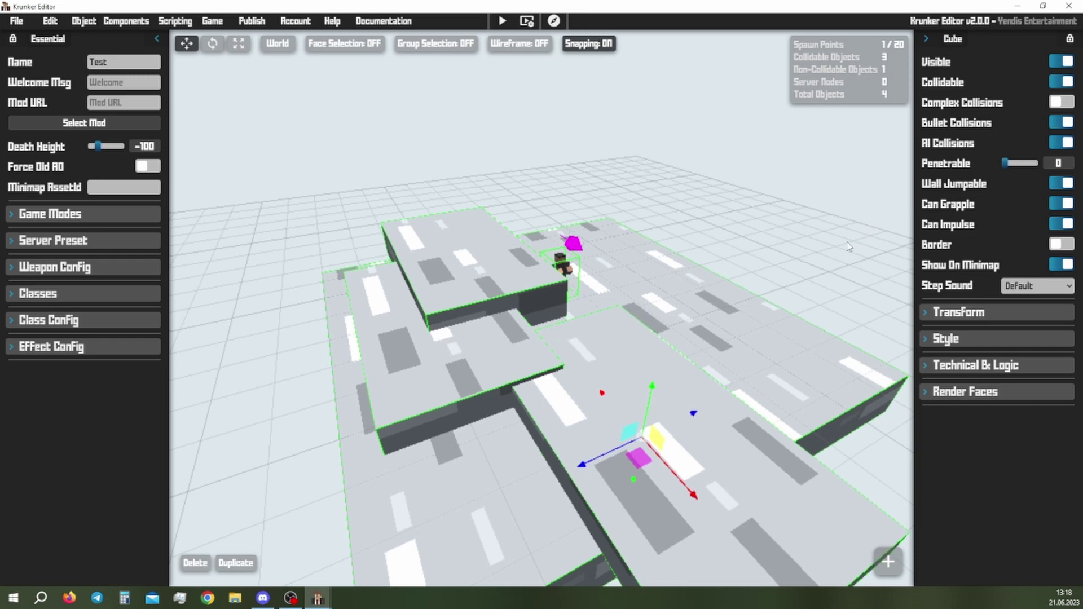
left_click(829, 259)
mouse_move(50, 21)
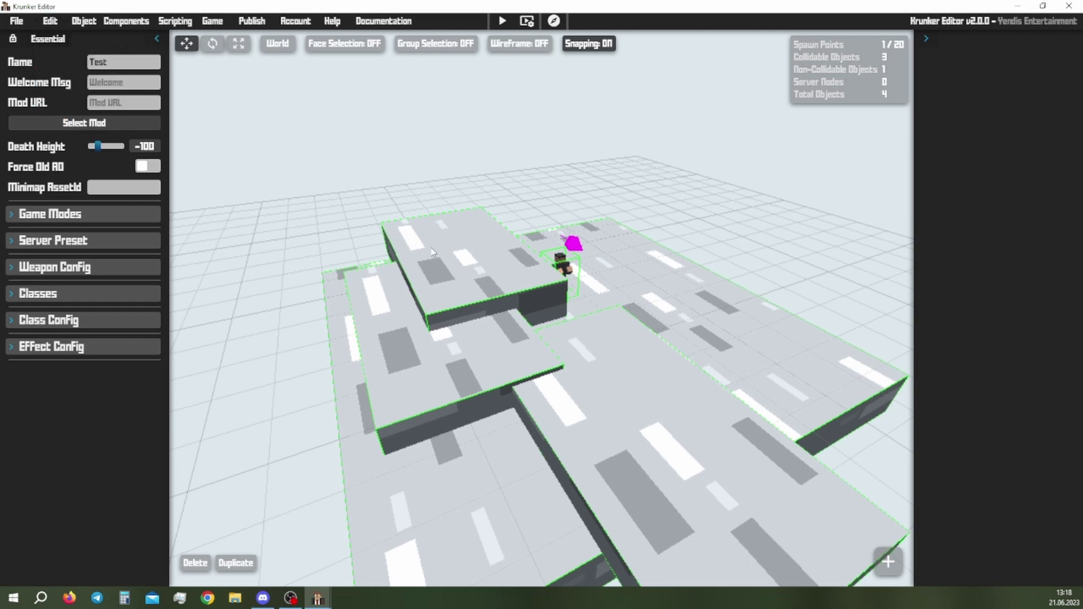
key("Delete")
key("ctrl+z")
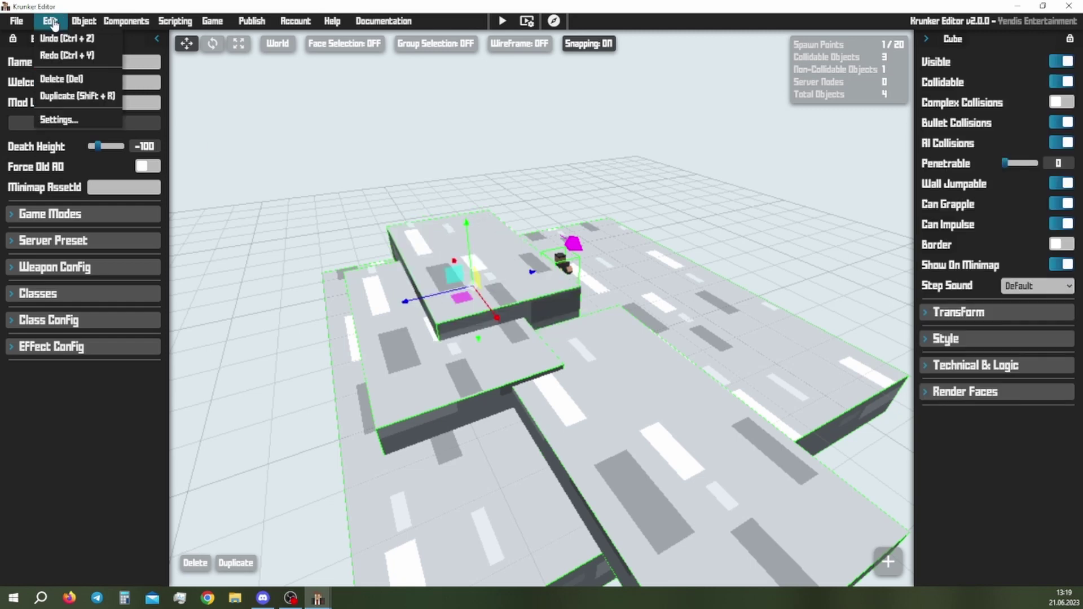
Open the editor settings, turn on Show FPS in the display options and view the object options.
left_click(71, 119)
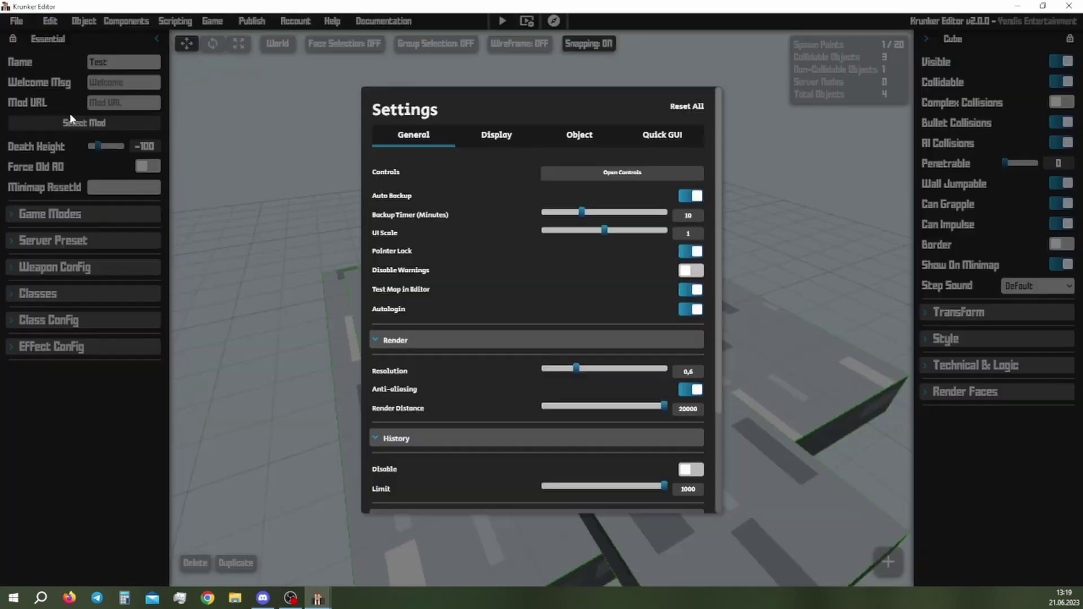
left_click(499, 138)
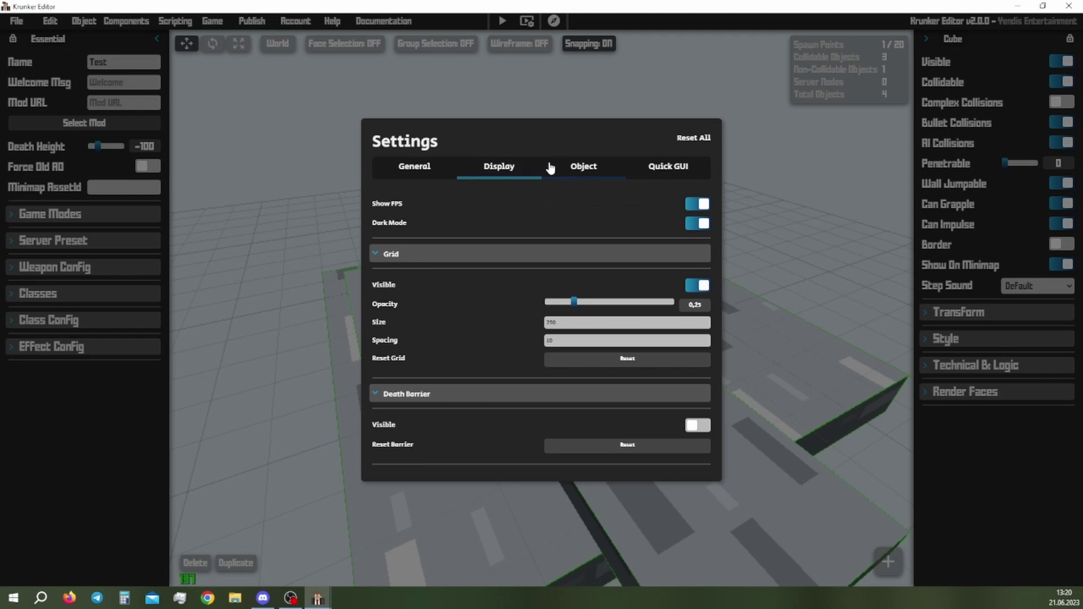
left_click(552, 167)
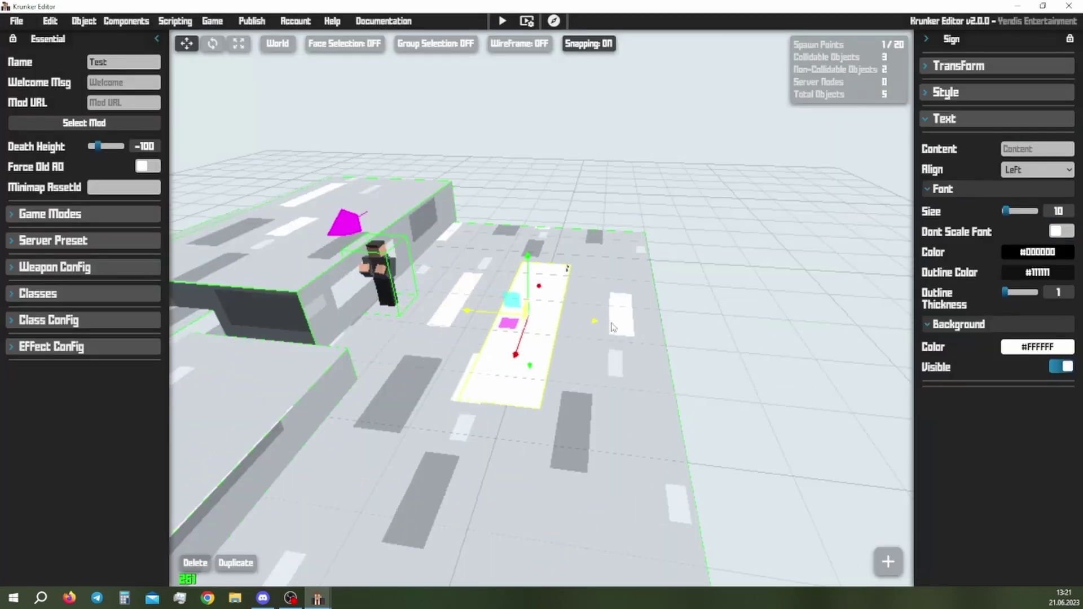
Move the sign toward the floor's outer edge and rotate it to stand upright.
left_click_drag(613, 327, 669, 331)
key("r")
left_click_drag(614, 277, 681, 350)
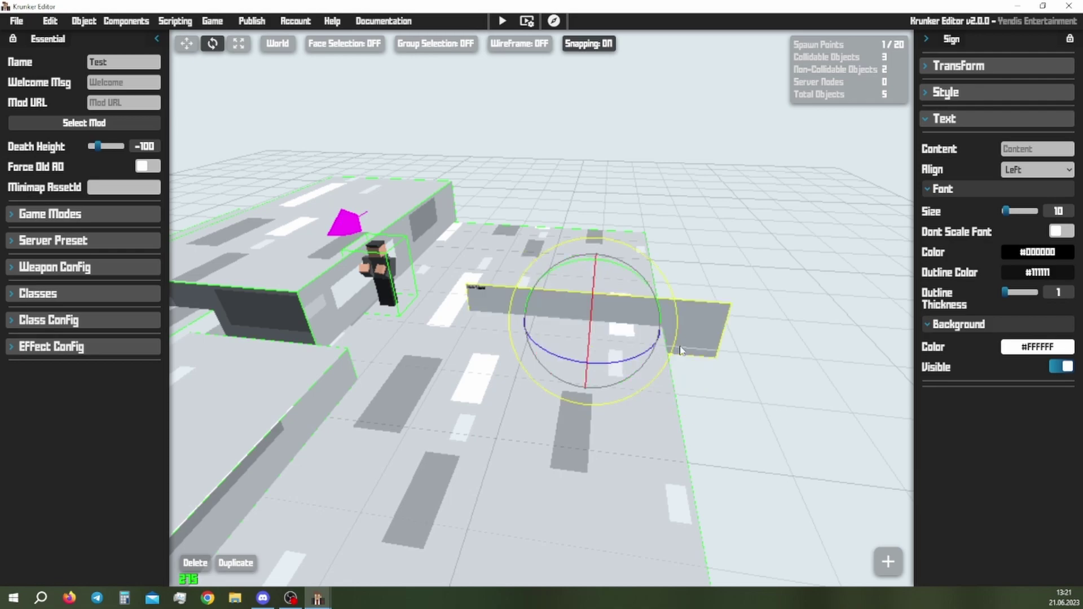
key("t")
key("d")
right_click_drag(682, 350, 508, 307)
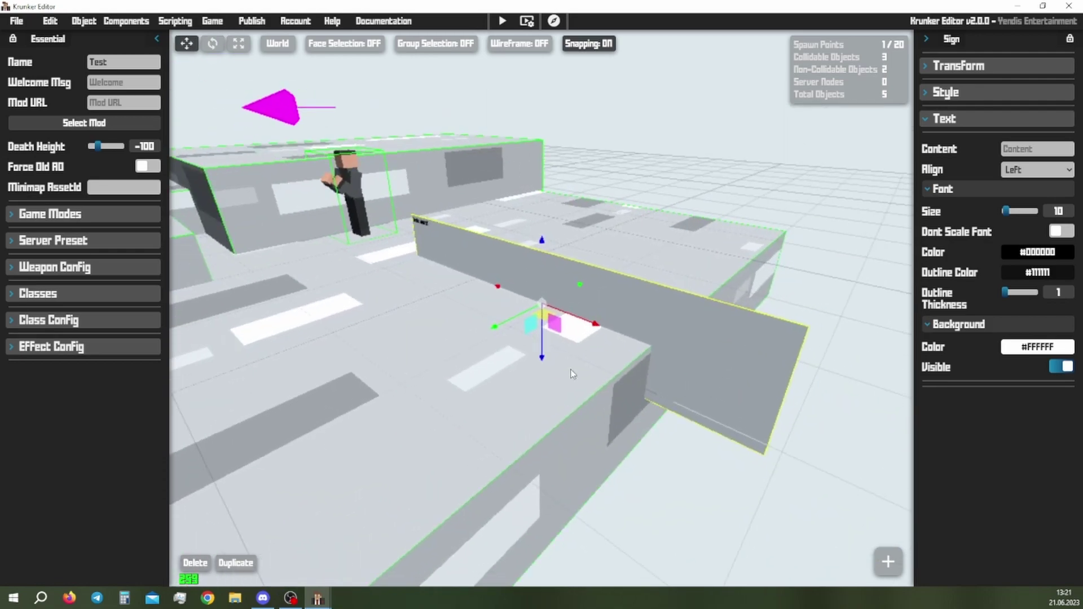
Add a Camera Position object, raise it above the floor and move it toward the rear raised block.
left_click(83, 21)
mouse_move(97, 65)
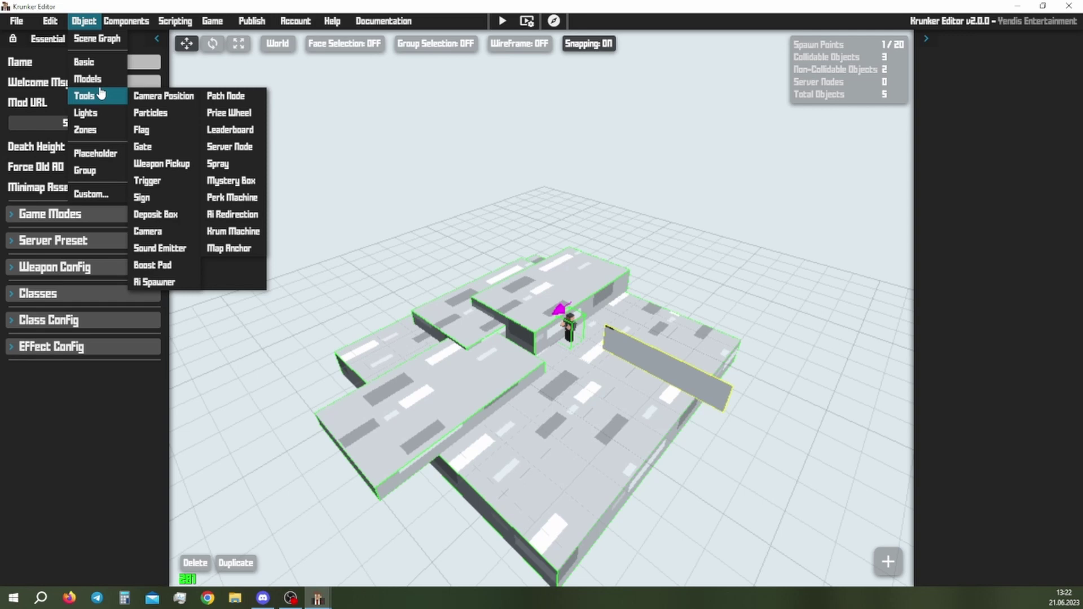
mouse_move(99, 89)
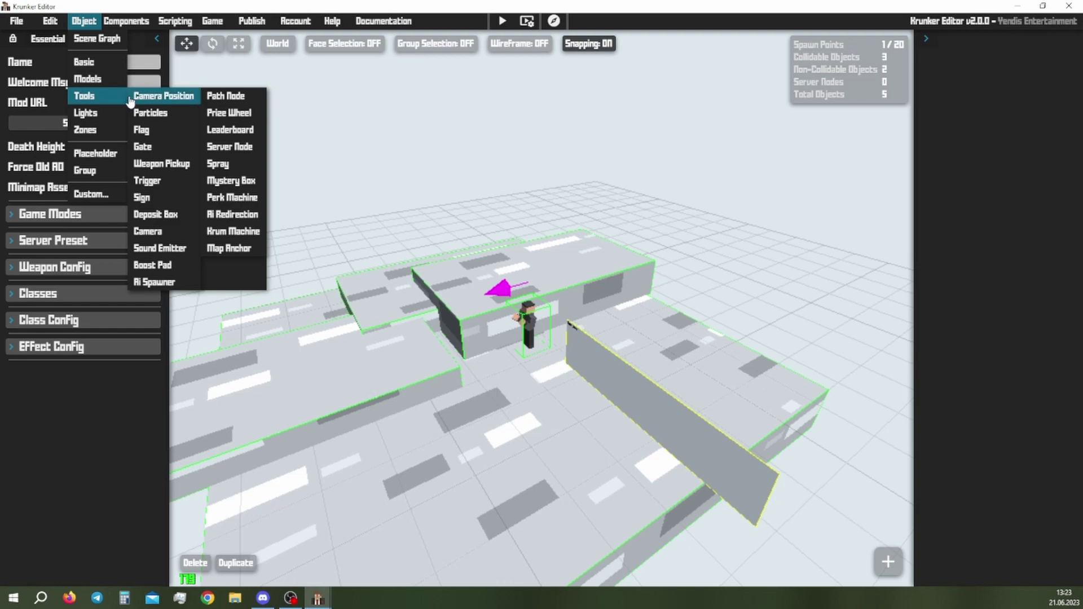
left_click(161, 96)
left_click_drag(530, 293, 519, 156)
mouse_move(631, 264)
left_mouse_down()
mouse_move(655, 248)
mouse_move(638, 244)
left_mouse_up()
right_click_drag(638, 244, 677, 259)
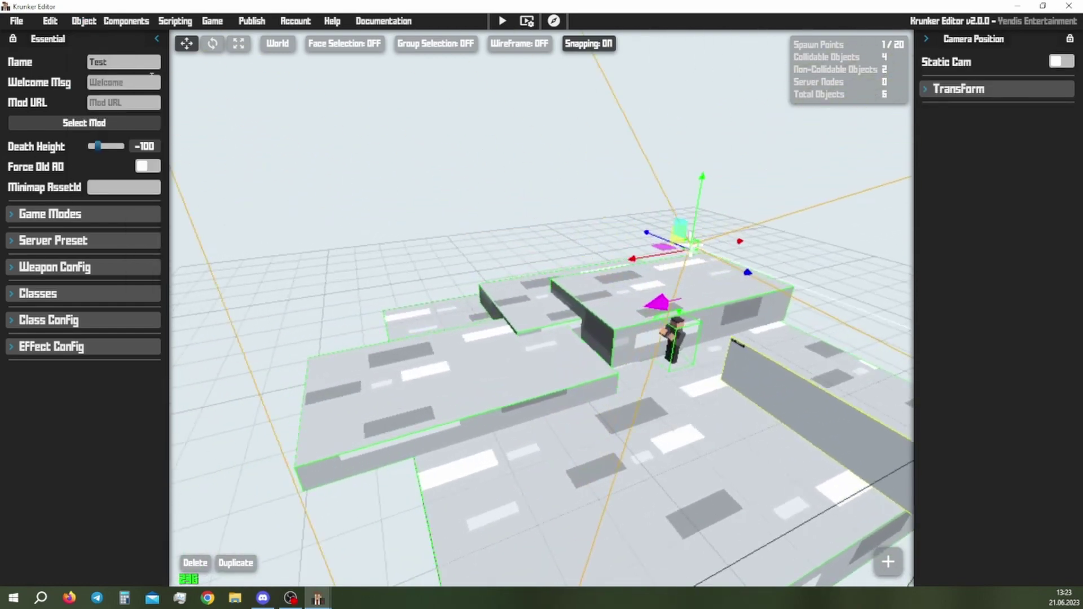
Add a Boost Pad and a Leaderboard from the tool objects at their default position.
left_click(83, 21)
mouse_move(117, 97)
left_click(163, 265)
left_click(84, 20)
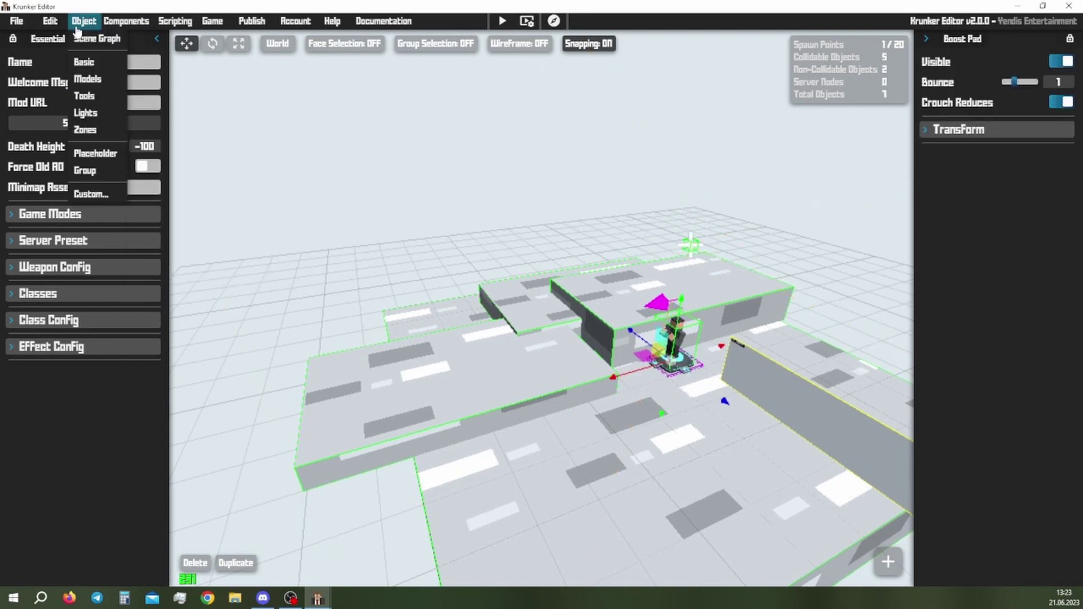
mouse_move(101, 97)
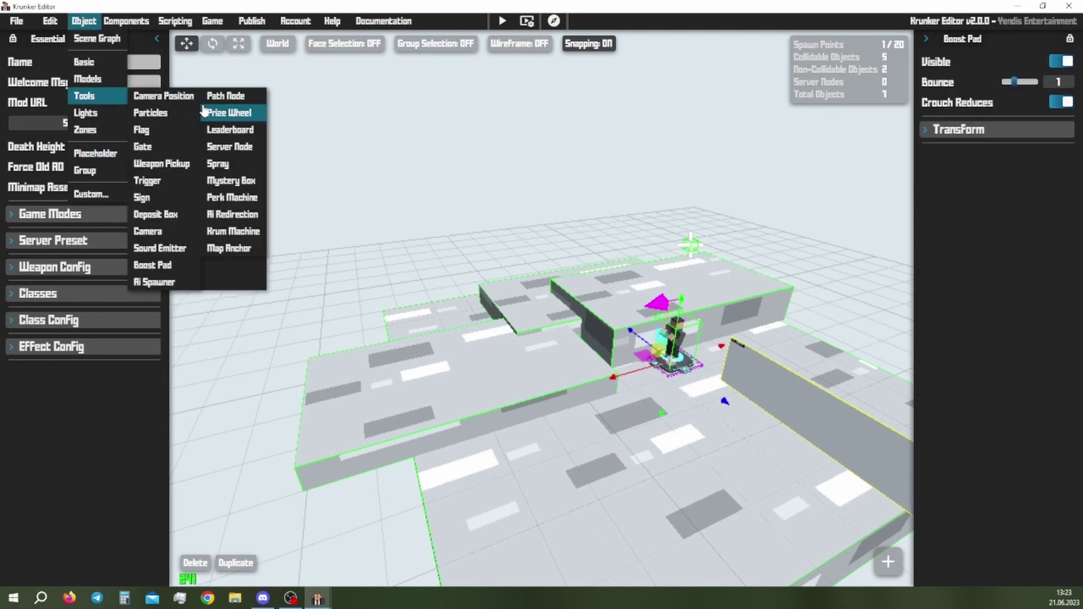
left_click(244, 130)
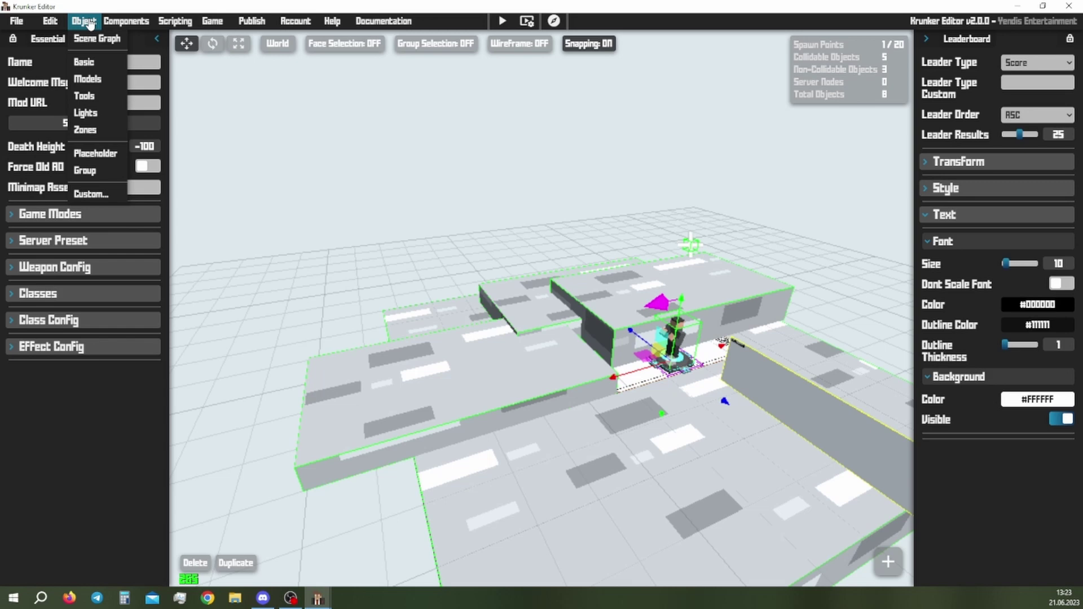
Add a Path Node and a light cone, and move the cone onto the neighbouring raised block.
left_click(226, 96)
mouse_move(101, 115)
left_click(151, 113)
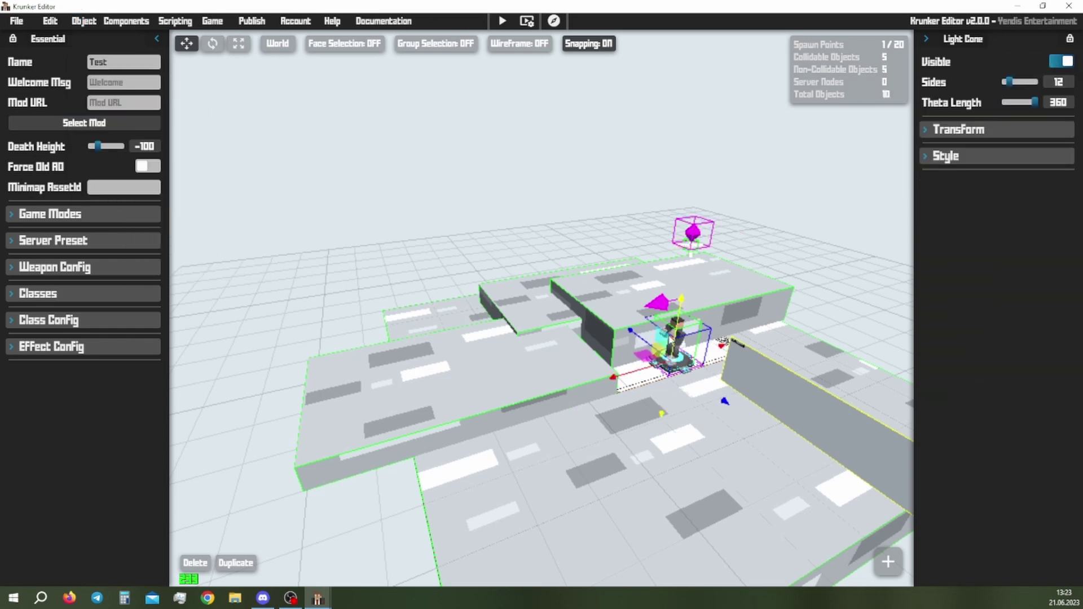
left_click_drag(636, 369, 493, 286)
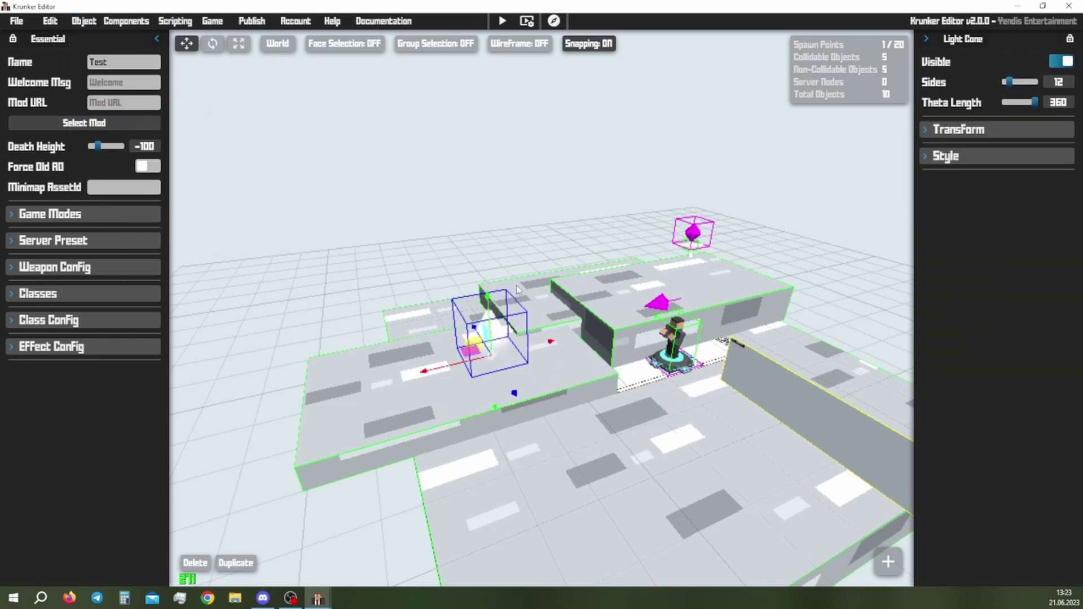
Add a Spawn Point and a Score Zone, moving each onto the open floor in front of the boost pad.
left_click(84, 21)
mouse_move(87, 131)
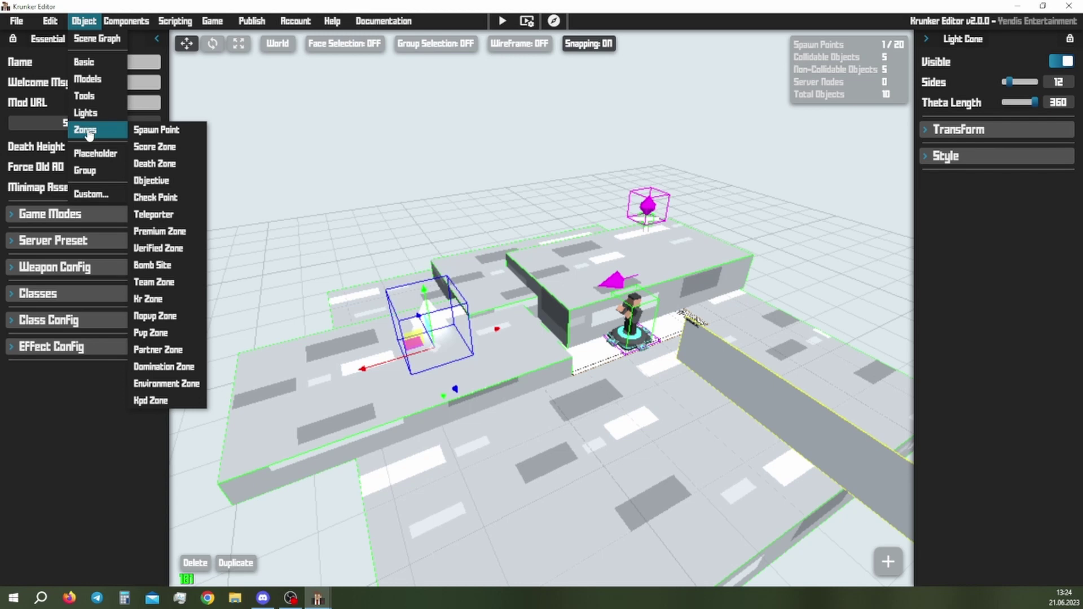
left_click(154, 130)
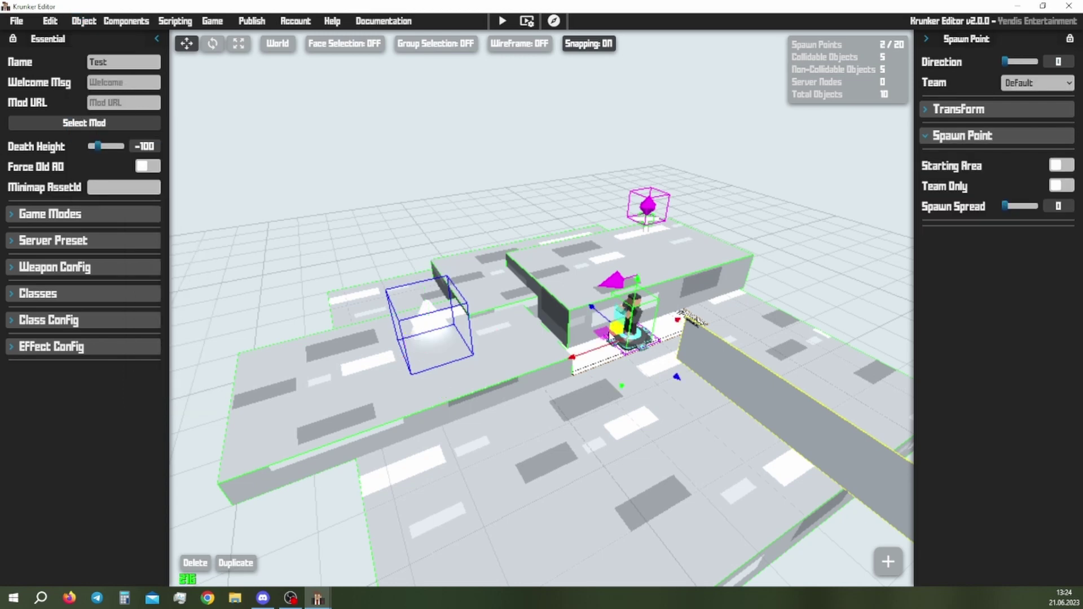
left_click(83, 21)
mouse_move(87, 131)
left_click(155, 142)
left_click_drag(597, 334, 536, 426)
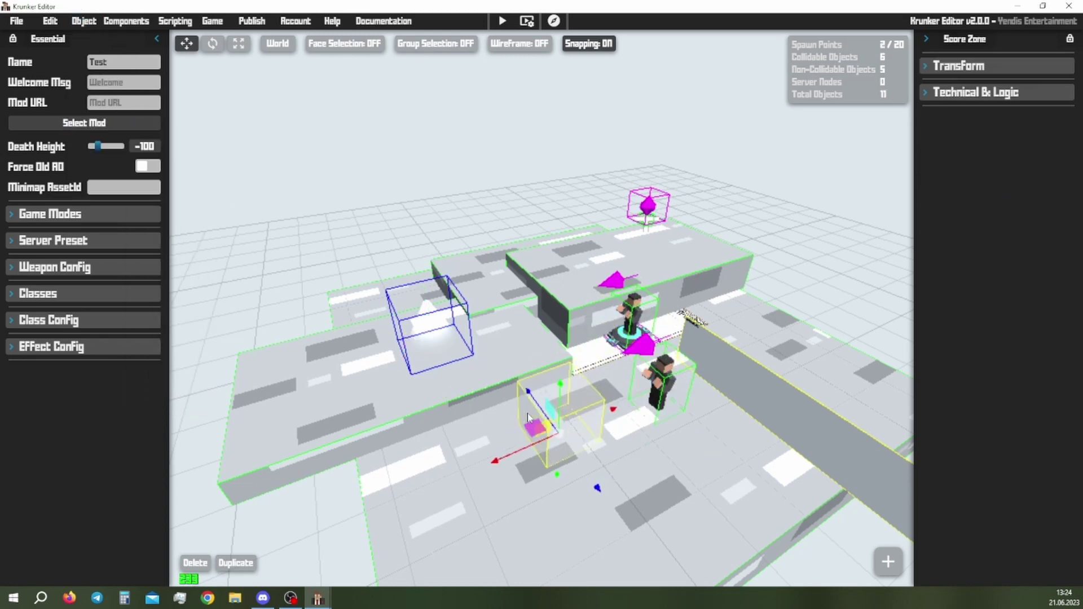
left_click(83, 20)
mouse_move(93, 131)
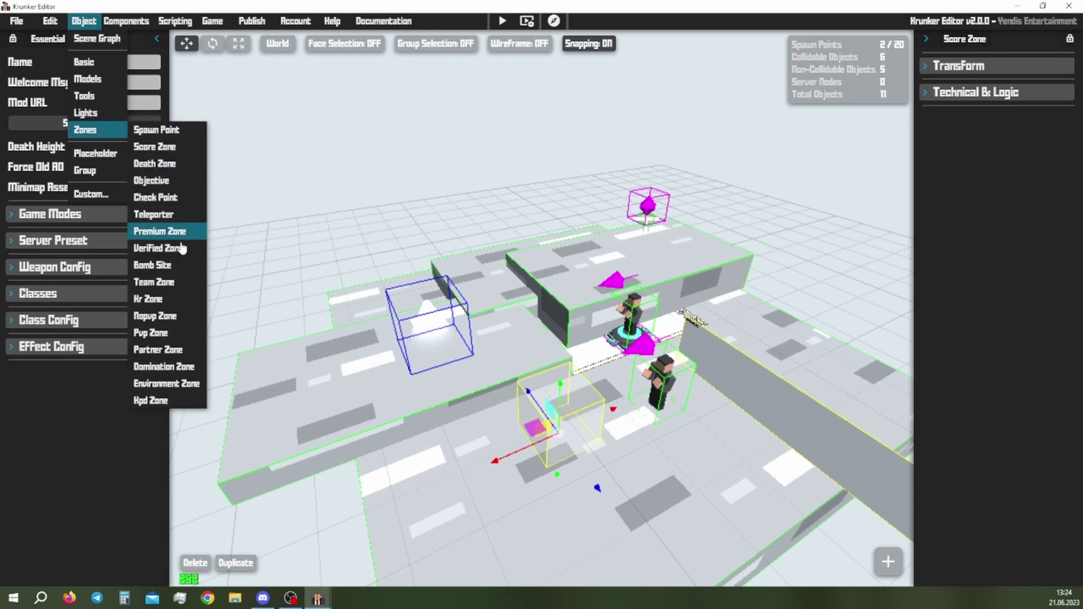
left_click(389, 163)
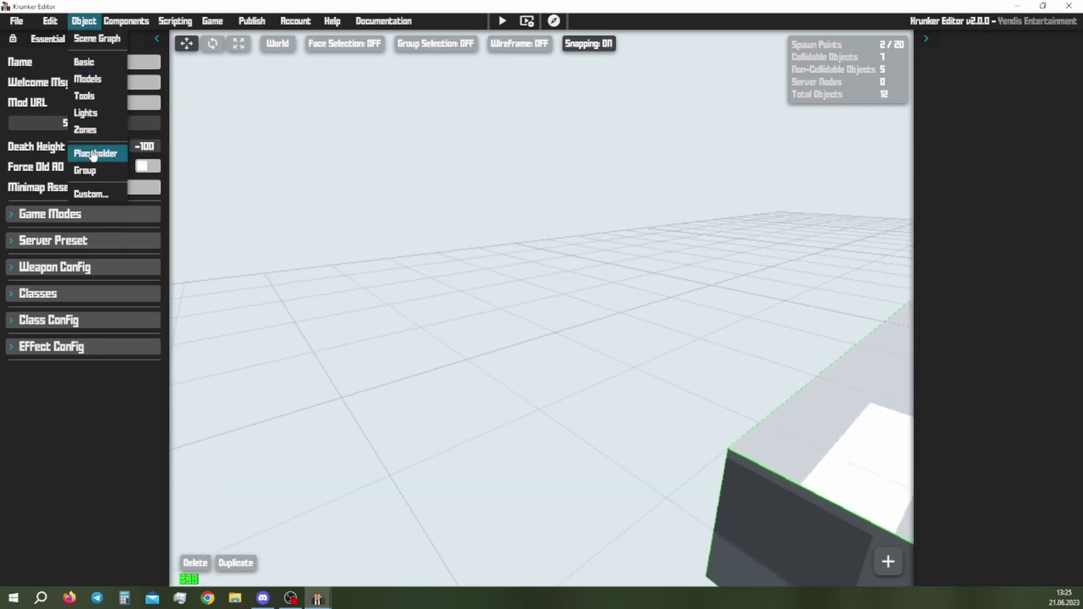
Add a Placeholder, move it beside the blocks at the map's edge and stretch it into a long box.
left_click(95, 154)
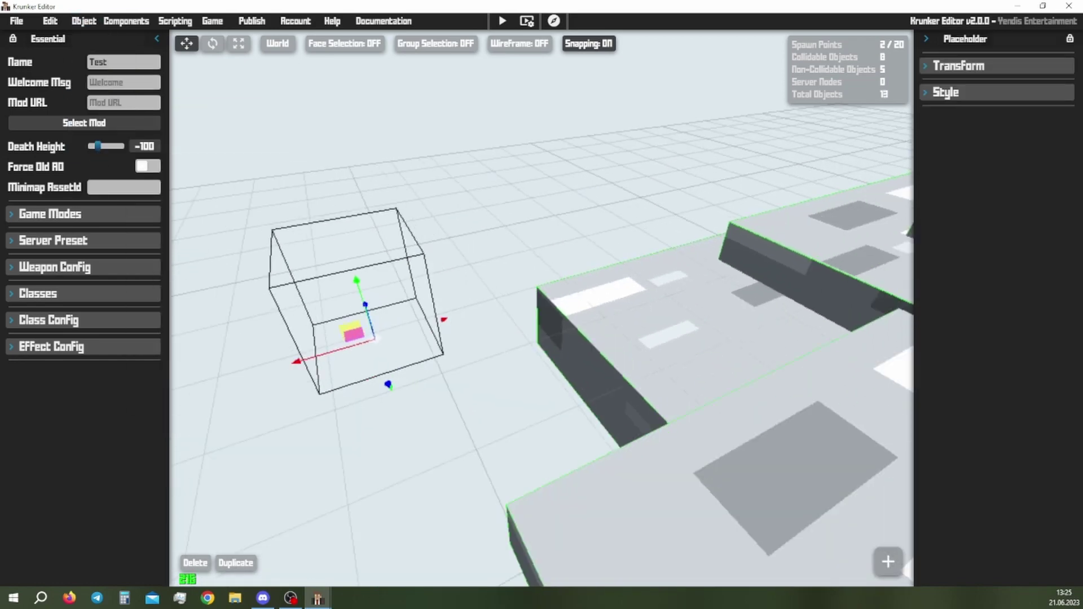
key("d")
left_click_drag(604, 293, 655, 268)
left_click_drag(694, 229, 697, 196)
key("r")
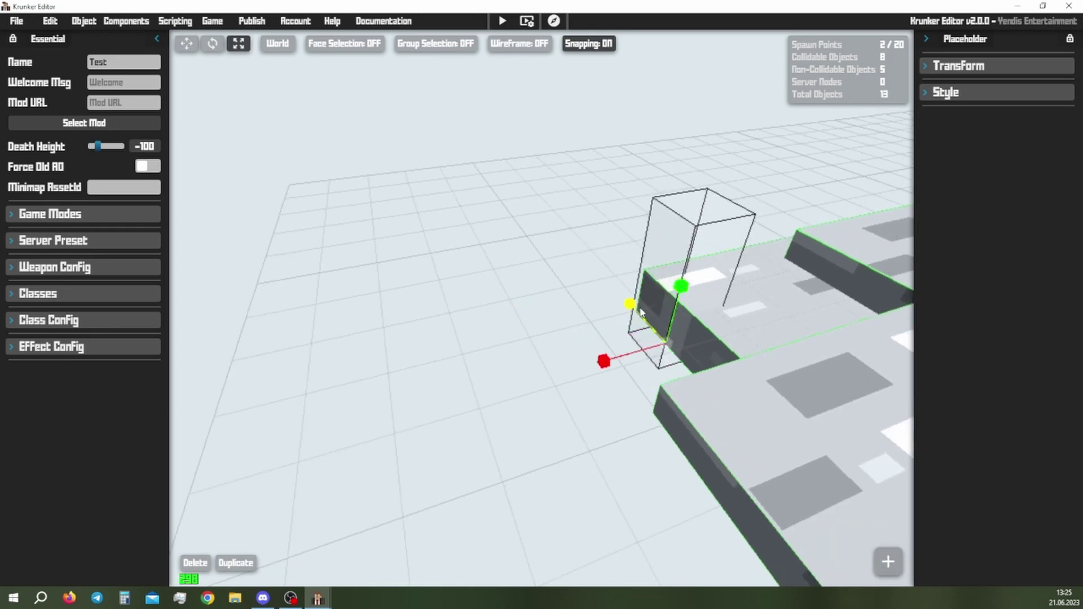
left_click_drag(638, 306, 524, 167)
key("t")
Create a group enclosing the map objects, shift it slightly across the grid and stop the group.
mouse_move(69, 27)
mouse_move(84, 170)
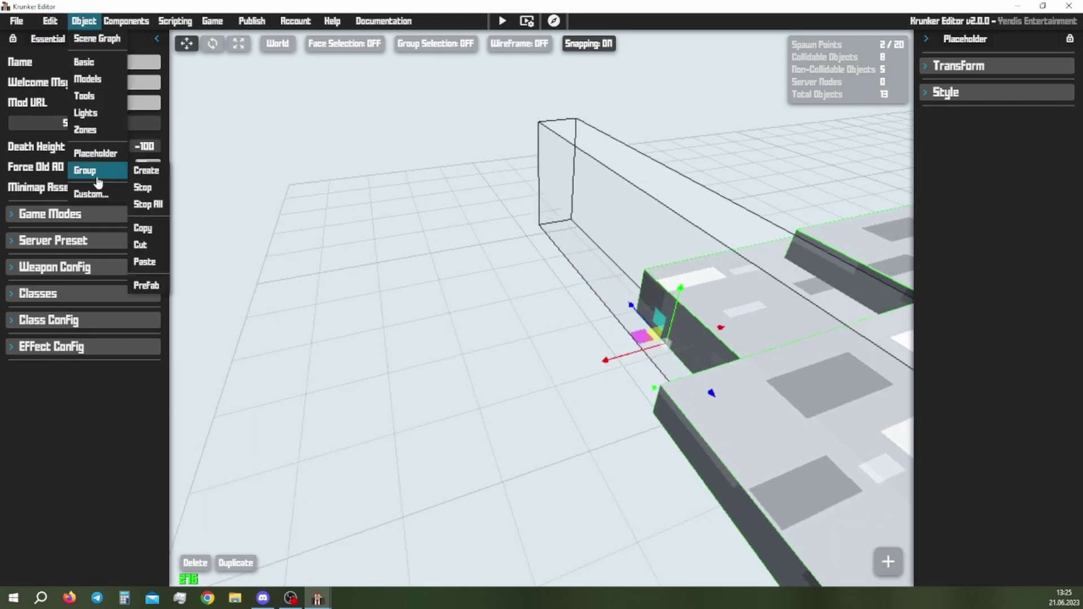
left_click(141, 169)
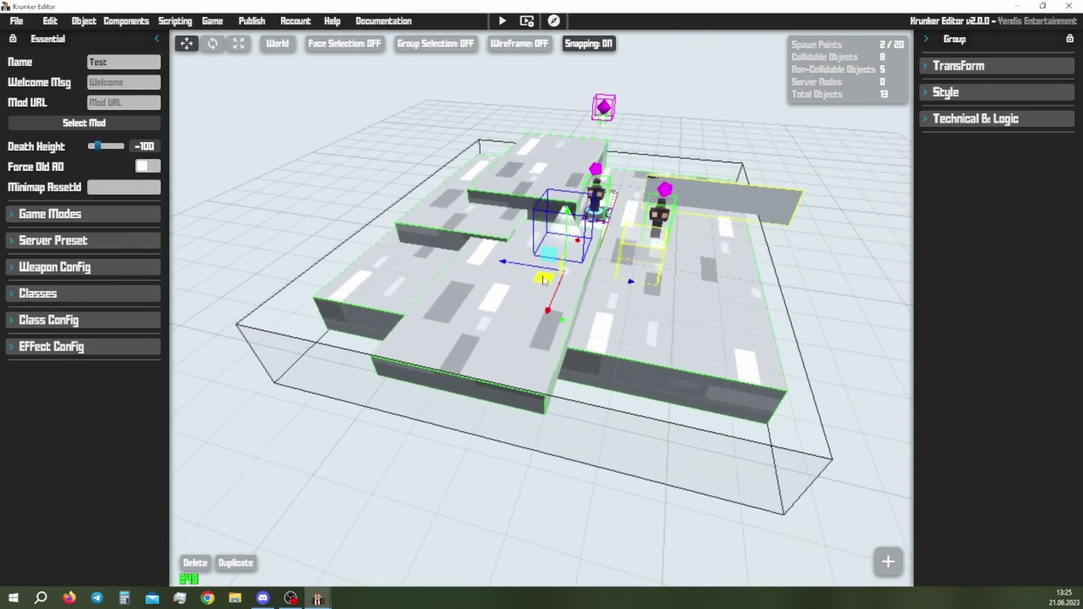
mouse_move(542, 278)
left_mouse_down()
mouse_move(374, 323)
mouse_move(562, 282)
mouse_move(544, 284)
left_mouse_up()
left_click(83, 21)
mouse_move(85, 170)
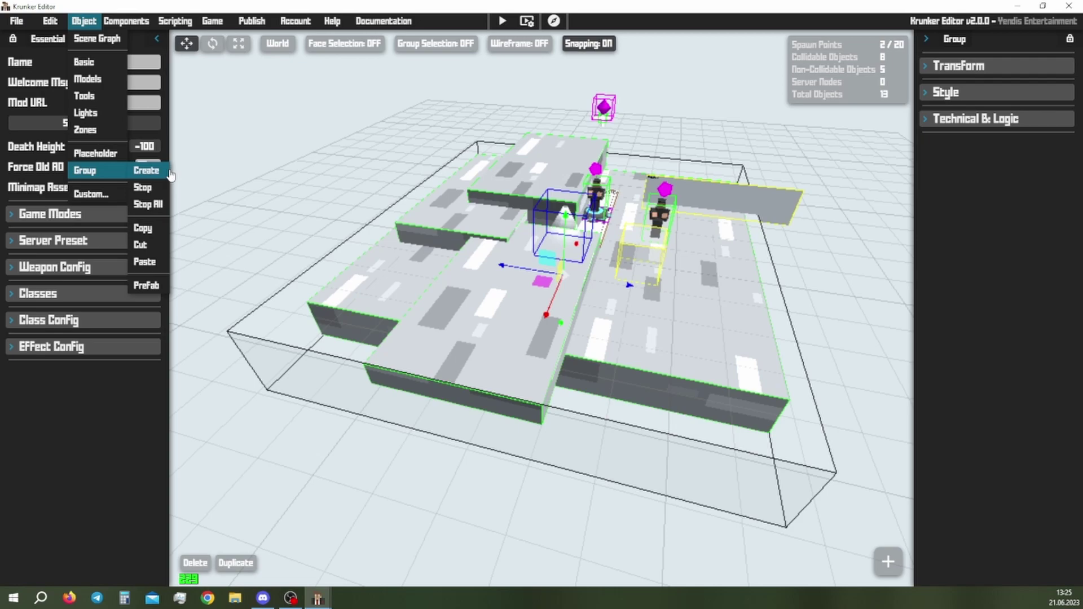
left_click(155, 192)
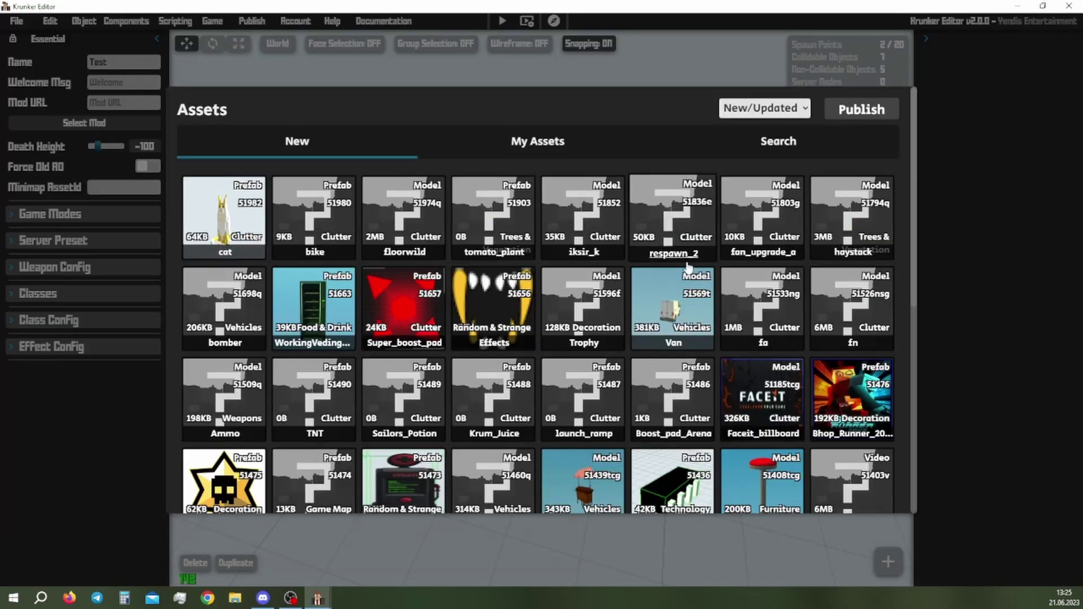
Insert the respawn_2 custom asset, a water tower, and move it beside the raised blocks.
left_click(688, 263)
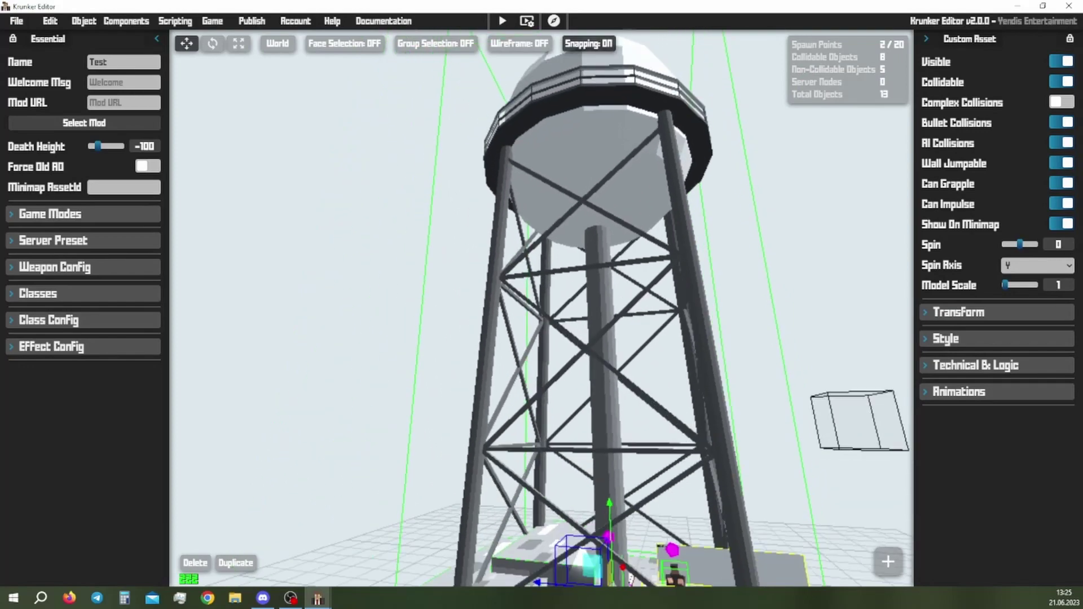
right_click_drag(527, 395, 527, 456)
left_click_drag(542, 477, 443, 448)
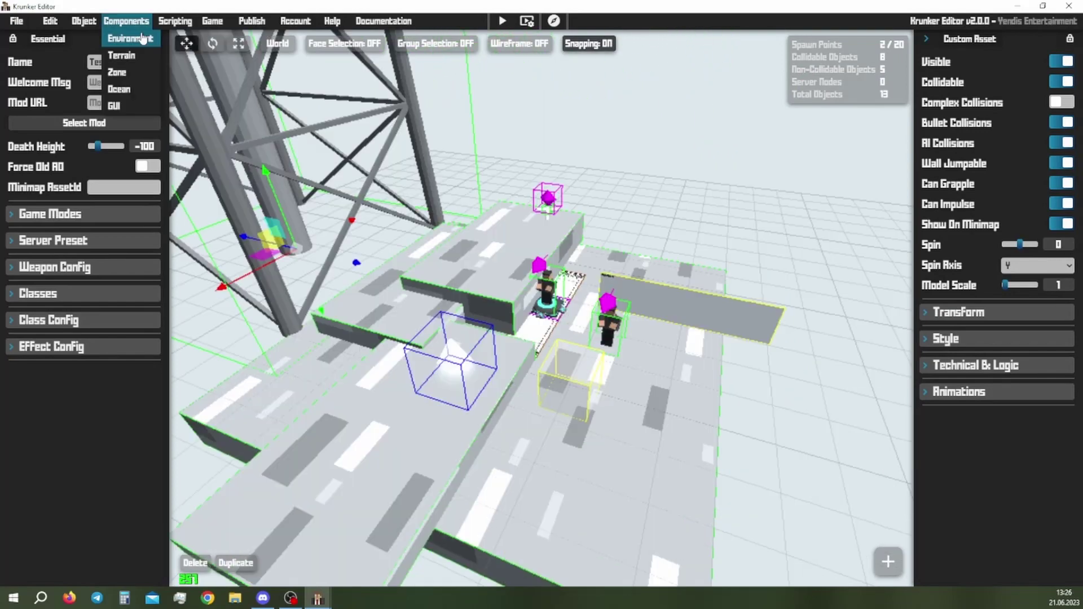
Set the environment's sky to Gradient and its middle colour to #2483AA.
left_click(144, 38)
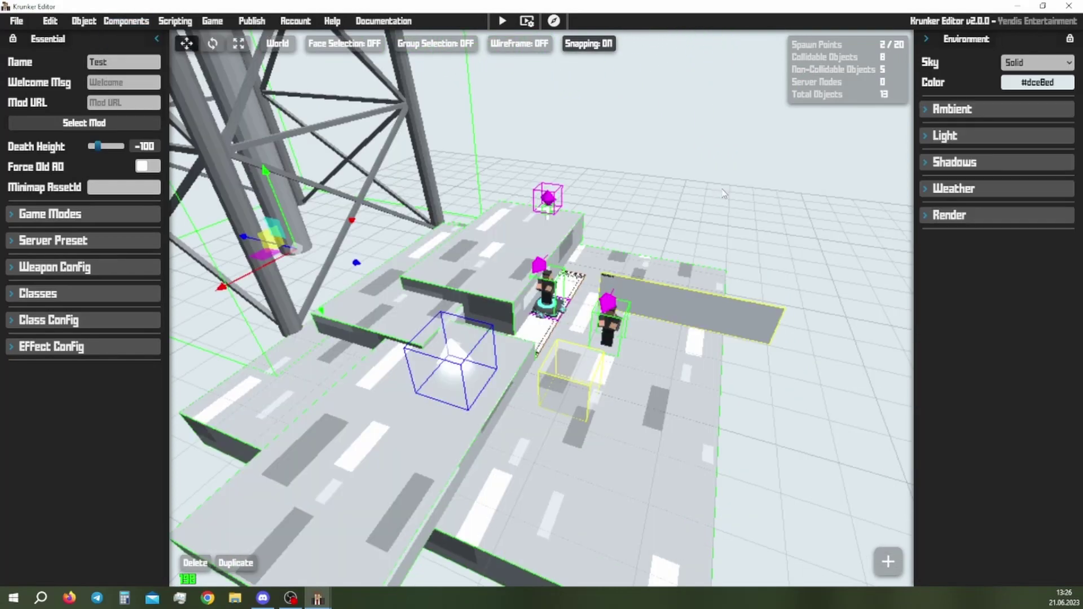
left_click(1033, 62)
left_click(1024, 87)
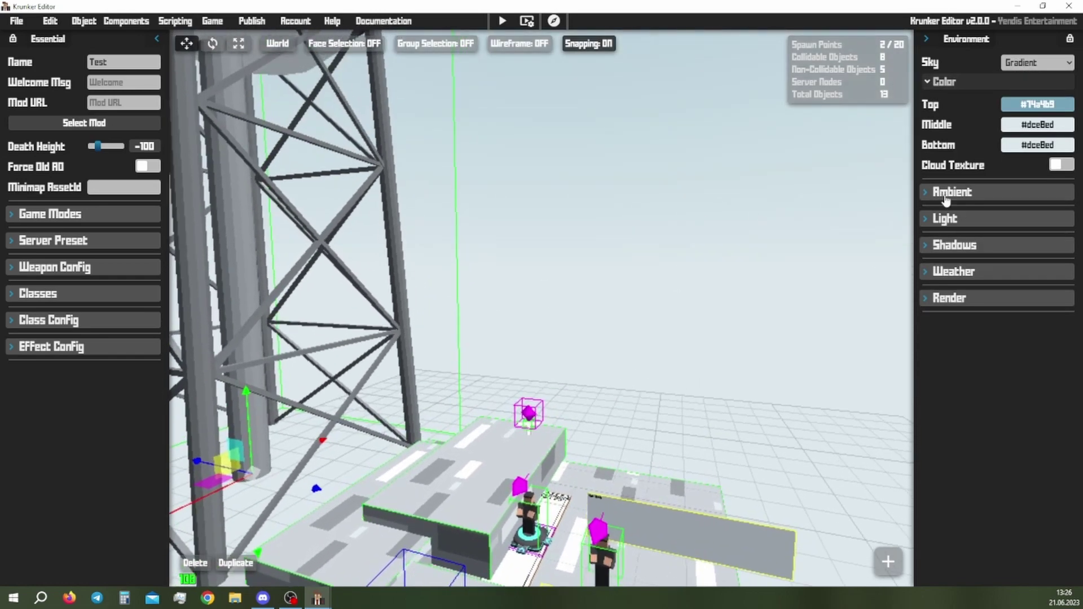
left_click(1037, 125)
left_click_drag(938, 162, 973, 144)
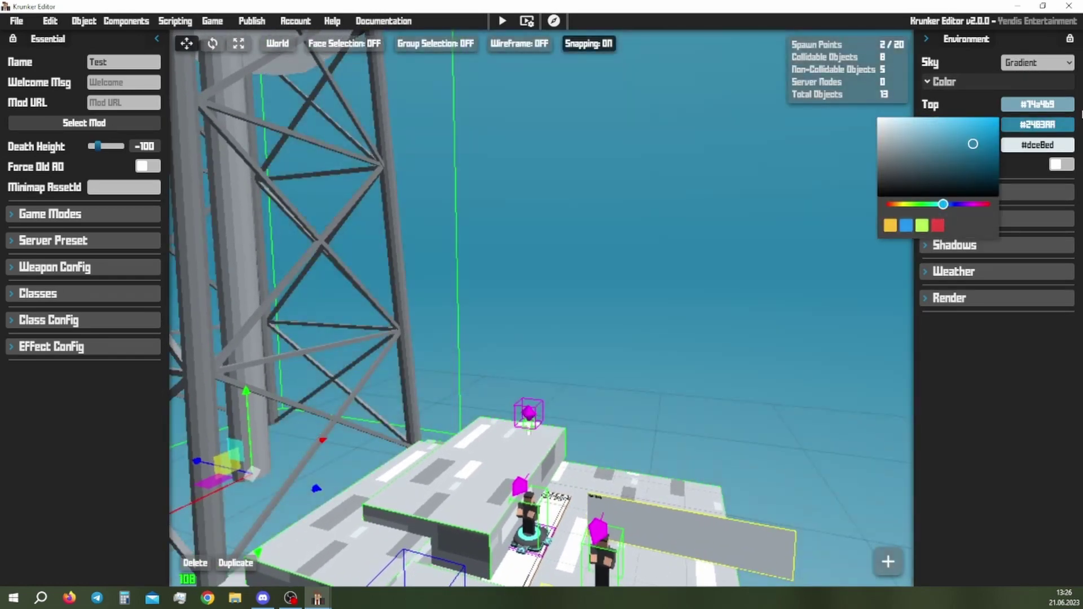
Set the gradient sky's bottom colour to #000000 and its top colour to #FFFFFF.
left_click(1040, 150)
left_click_drag(956, 181, 907, 224)
right_click_drag(665, 281, 665, 319)
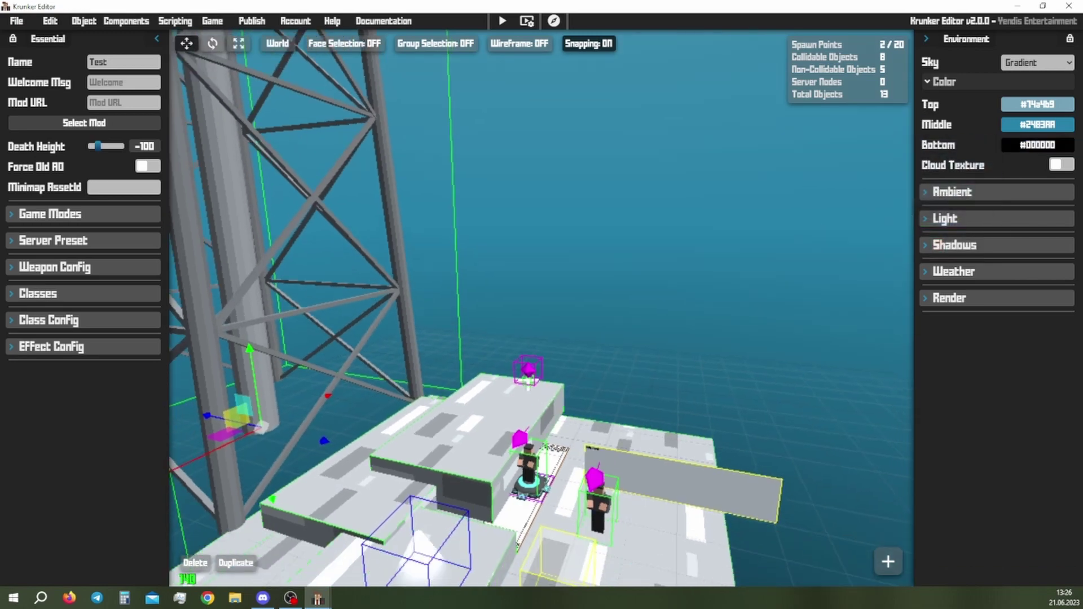
right_click_drag(649, 265, 728, 233)
left_click(1047, 108)
left_click_drag(936, 135, 875, 95)
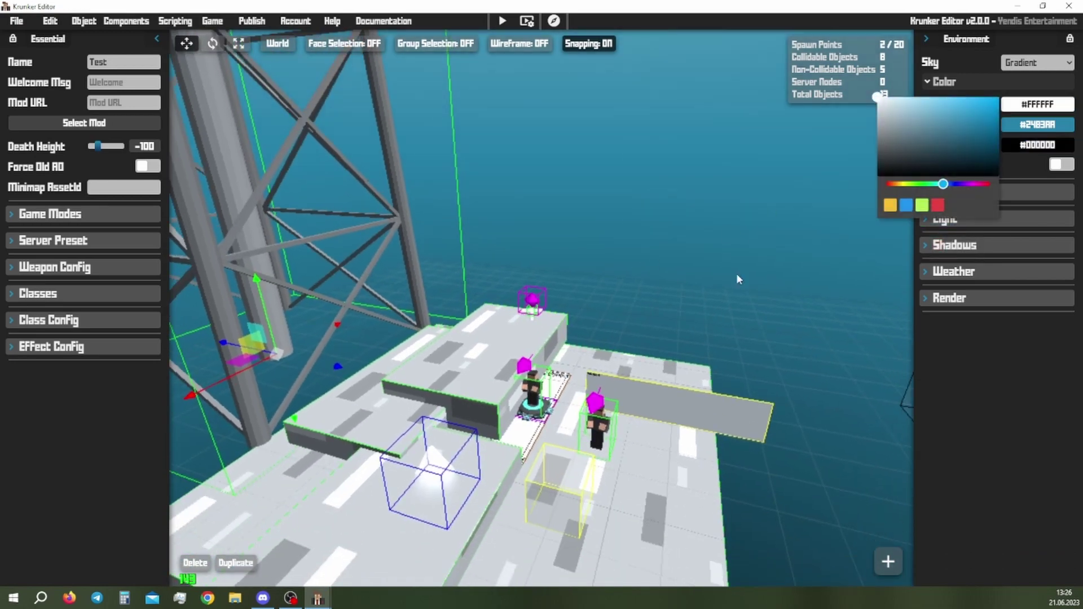
Turn on the sky's cloud texture to preview it and turn it off again.
right_click_drag(736, 274, 709, 249)
left_click(1062, 165)
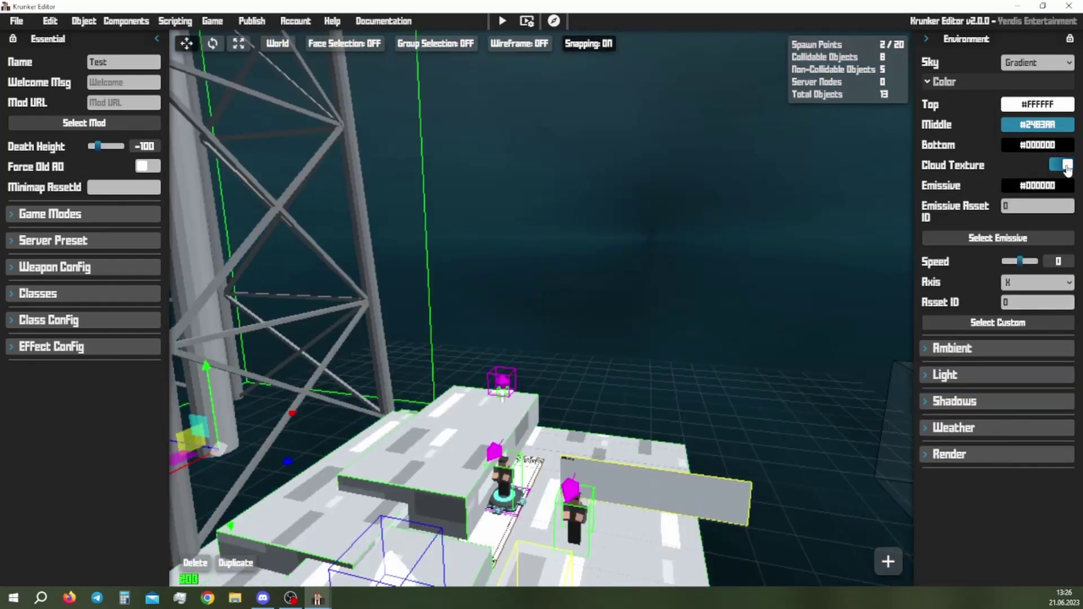
left_click(1063, 165)
View the ambient settings and set the environment light's distance to 2021.
left_click(1050, 192)
left_click(971, 341)
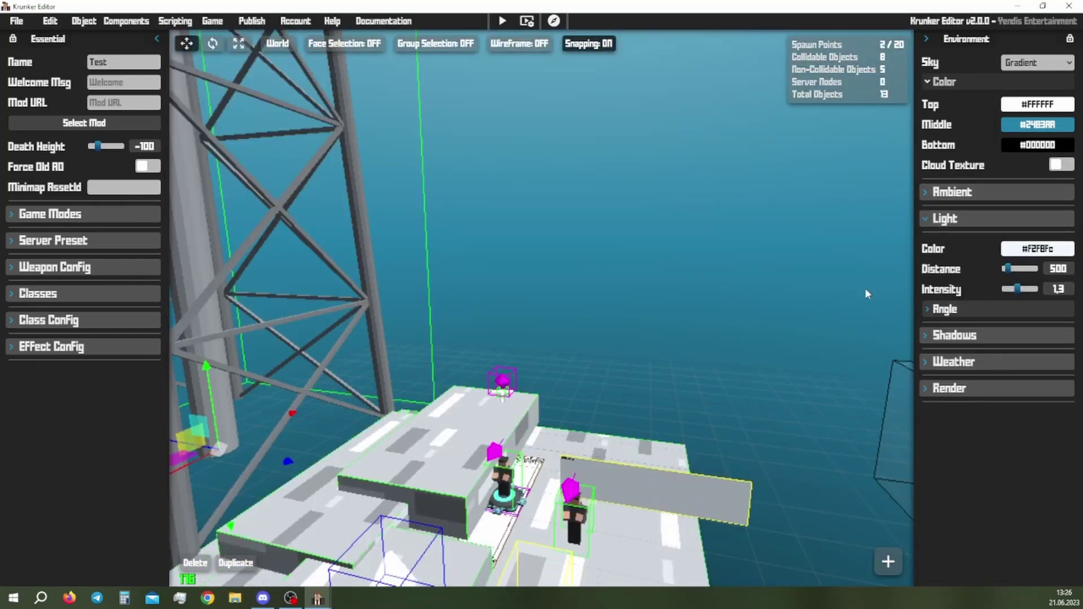
right_click_drag(867, 294, 855, 309)
scroll(854, 306, "down", 8)
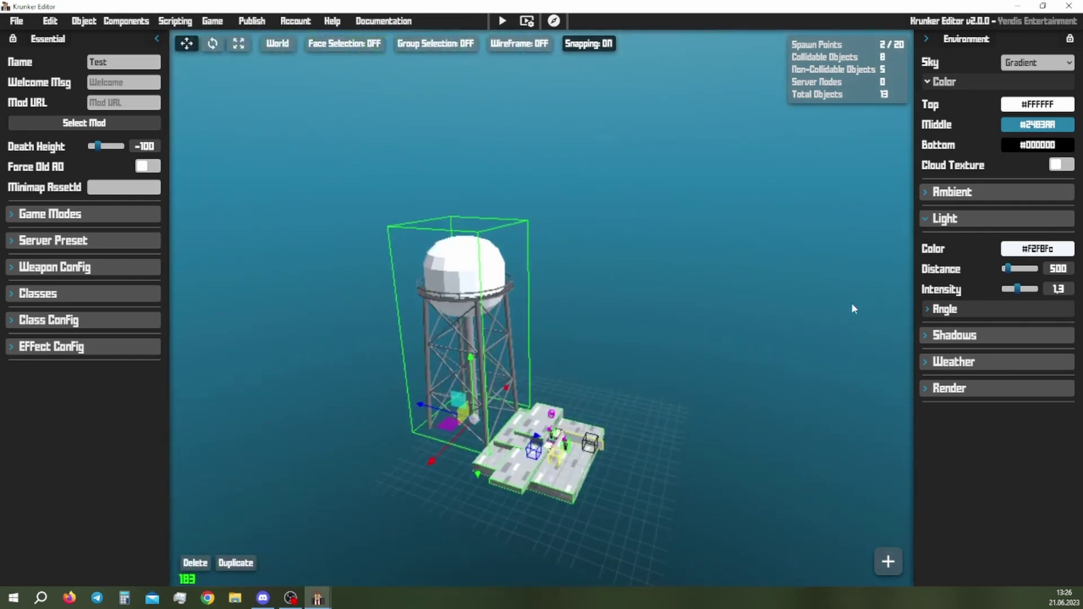
key("s")
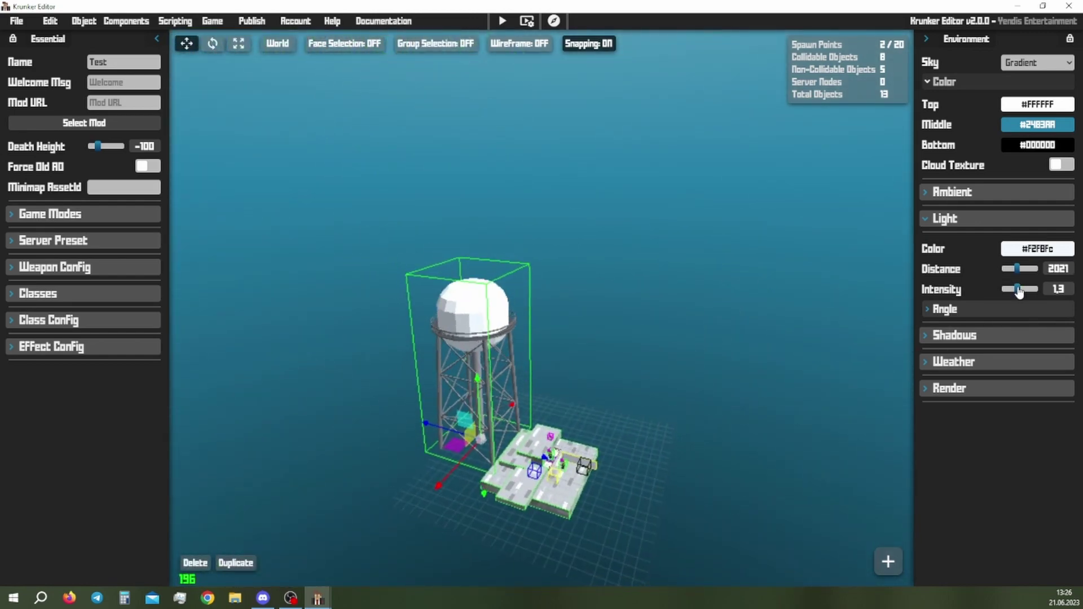
Lower the environment light's intensity to 0.1, inspect the effect on the map and raise it to 1.2.
left_click_drag(1018, 291, 1007, 292)
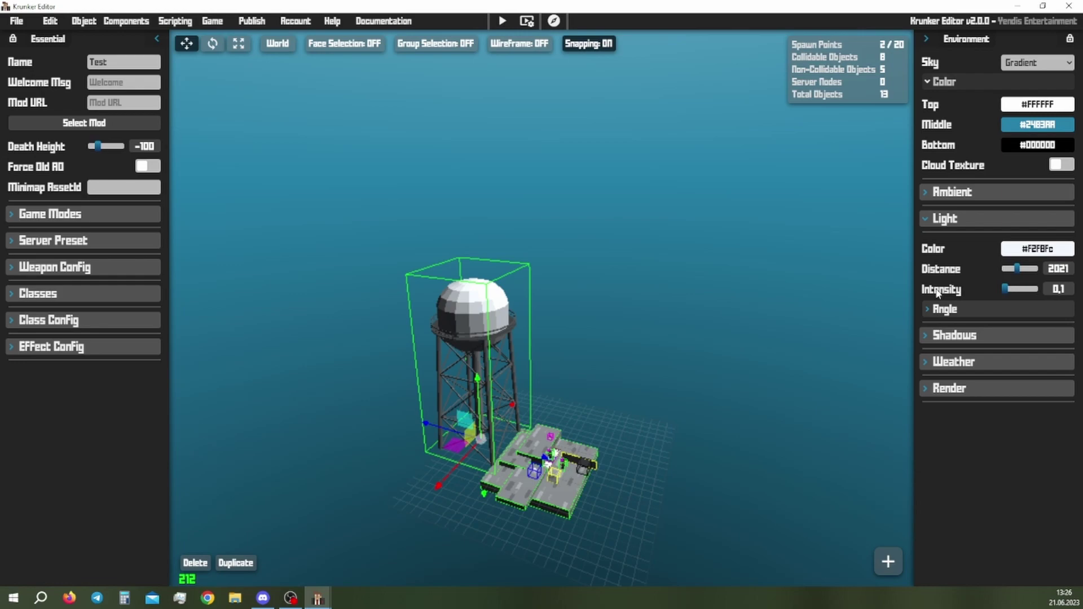
scroll(753, 350, "up", 8)
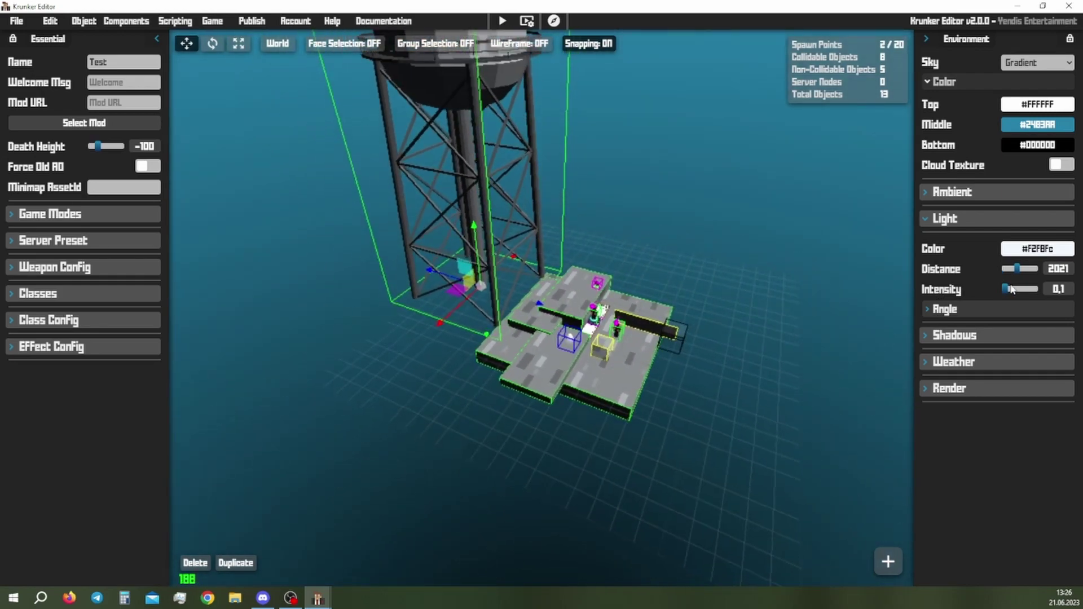
mouse_move(1012, 289)
left_mouse_down()
mouse_move(1068, 286)
mouse_move(1017, 290)
left_mouse_up()
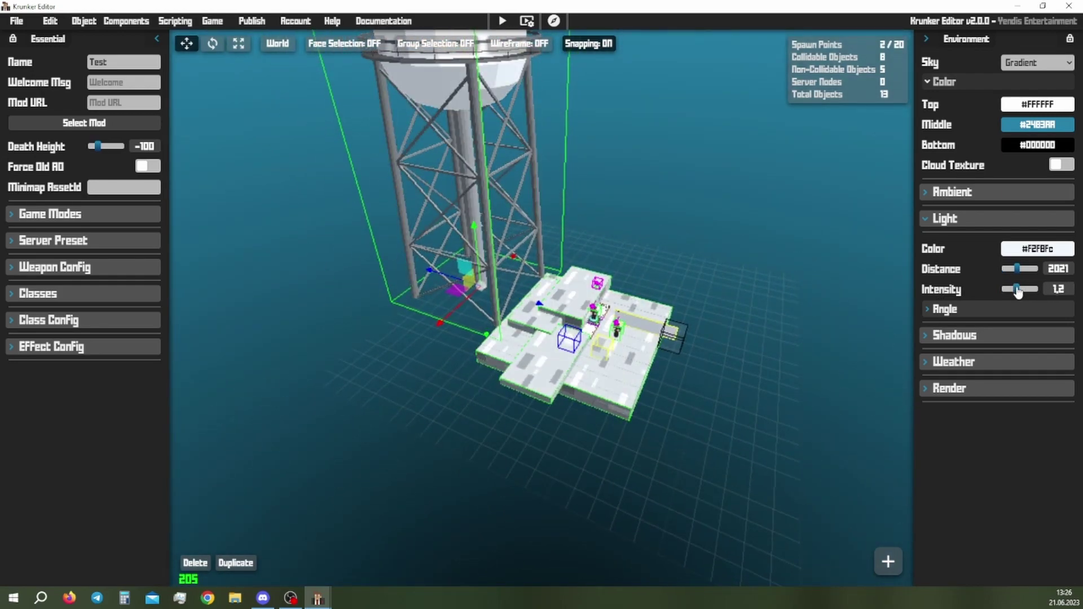
Set the environment light's X angle to 104 and open the shadow and weather settings for viewing.
left_click(993, 309)
left_click_drag(1013, 332, 1015, 333)
left_click(1001, 378)
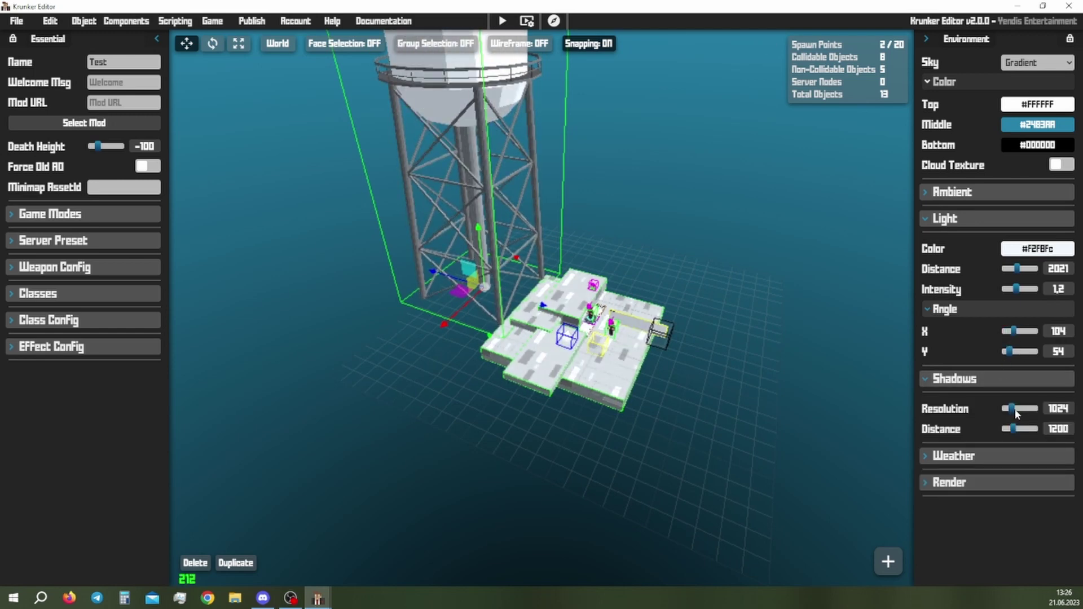
left_click(1004, 467)
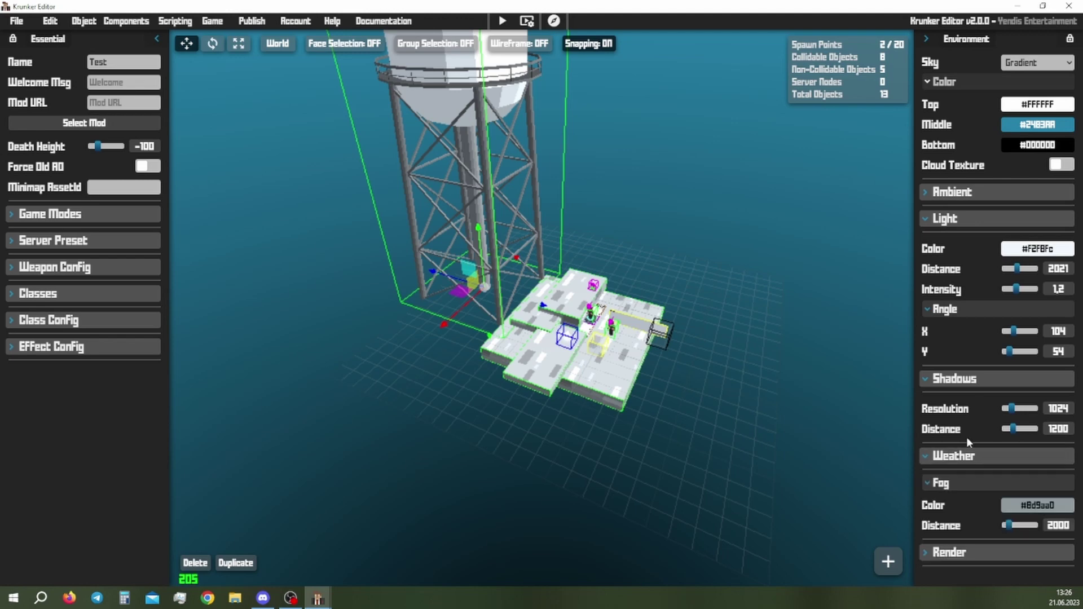
Lower the fog distance to 10 to preview the fog over the map and raise it to 1809.
left_click(1005, 526)
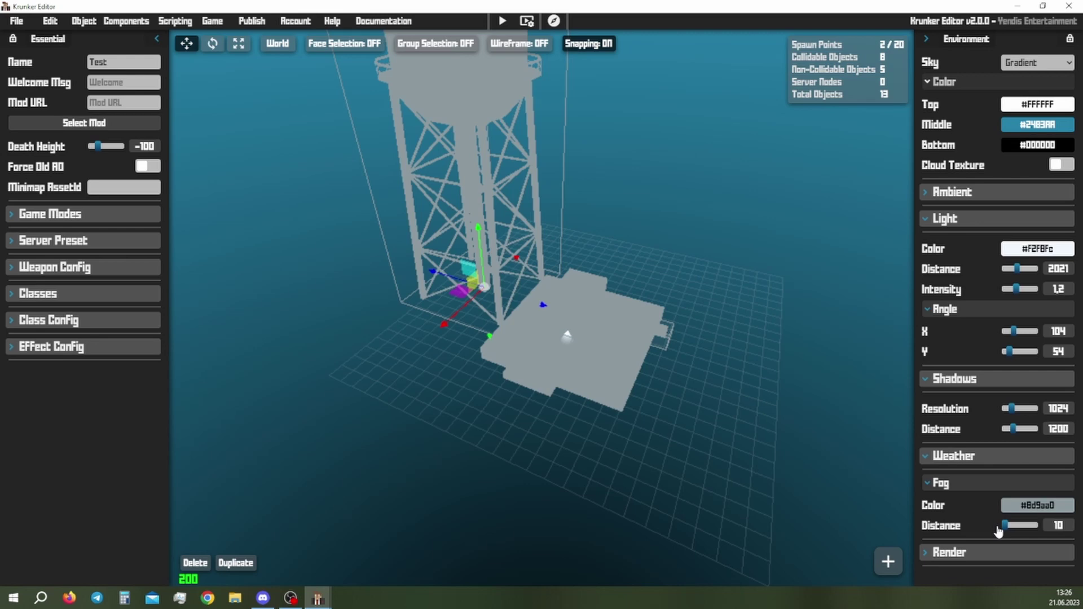
left_click_drag(1000, 532, 1009, 534)
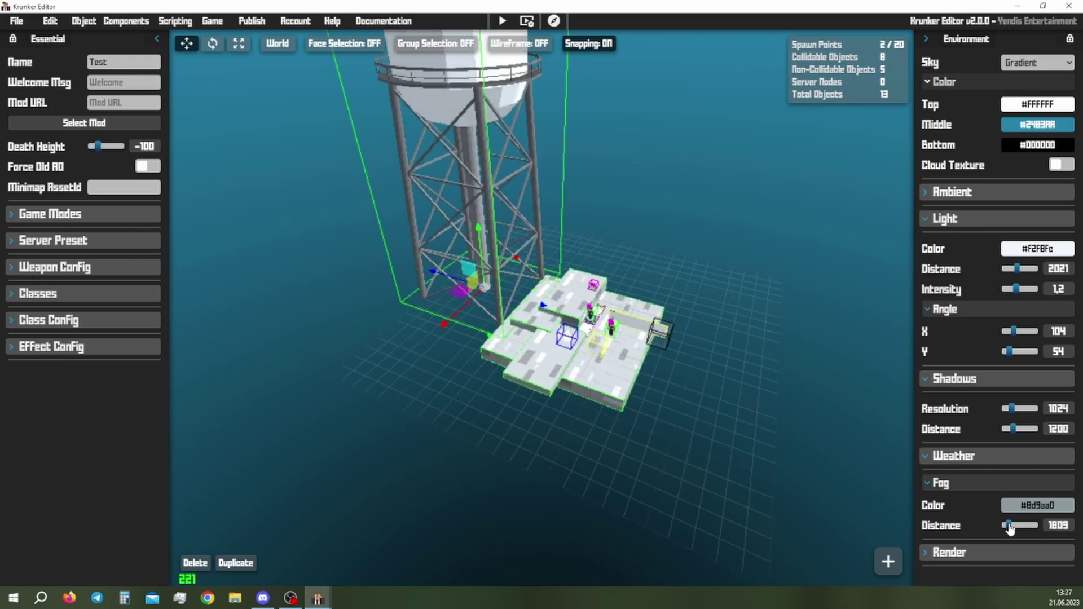
Open the terrain component and examine the terrain around the map.
left_click(126, 20)
left_click(182, 54)
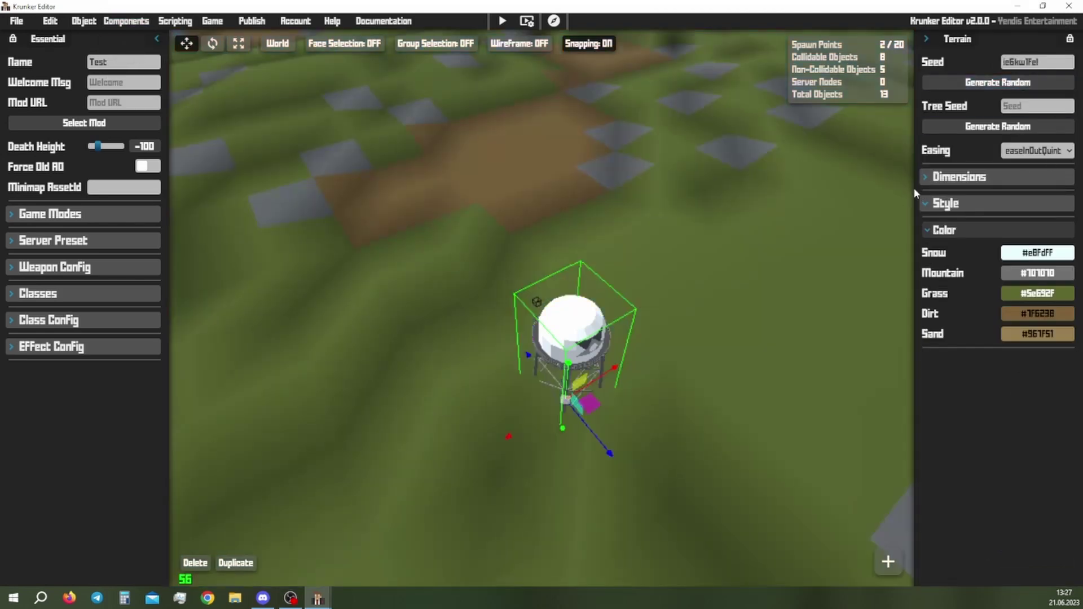
right_click_drag(835, 226, 536, 152)
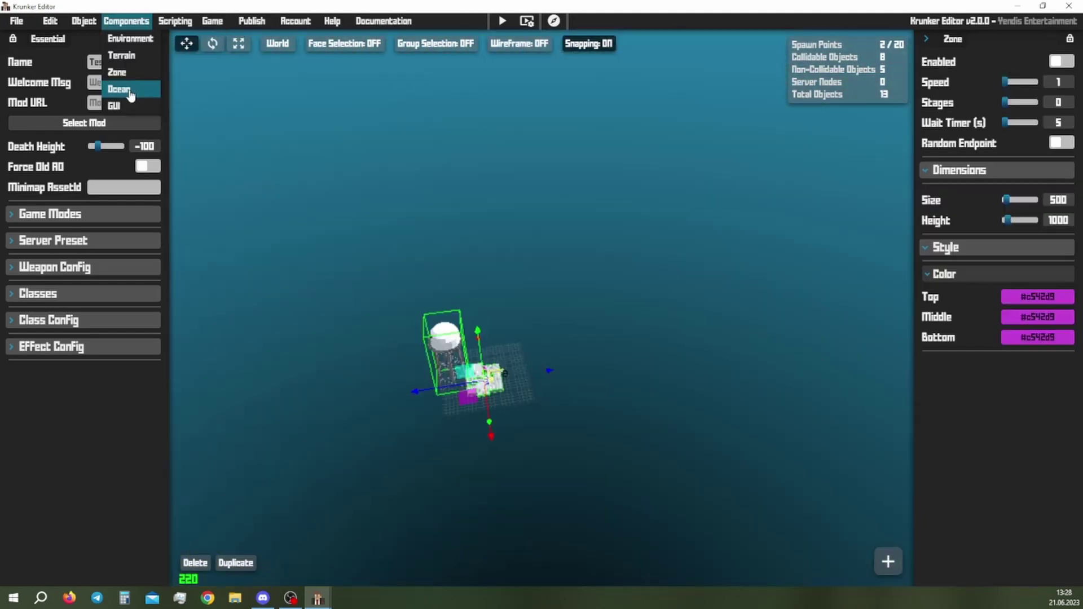
Open the ocean component, enable the ocean and examine the water around the platforms up close.
left_click(121, 89)
left_click(1060, 61)
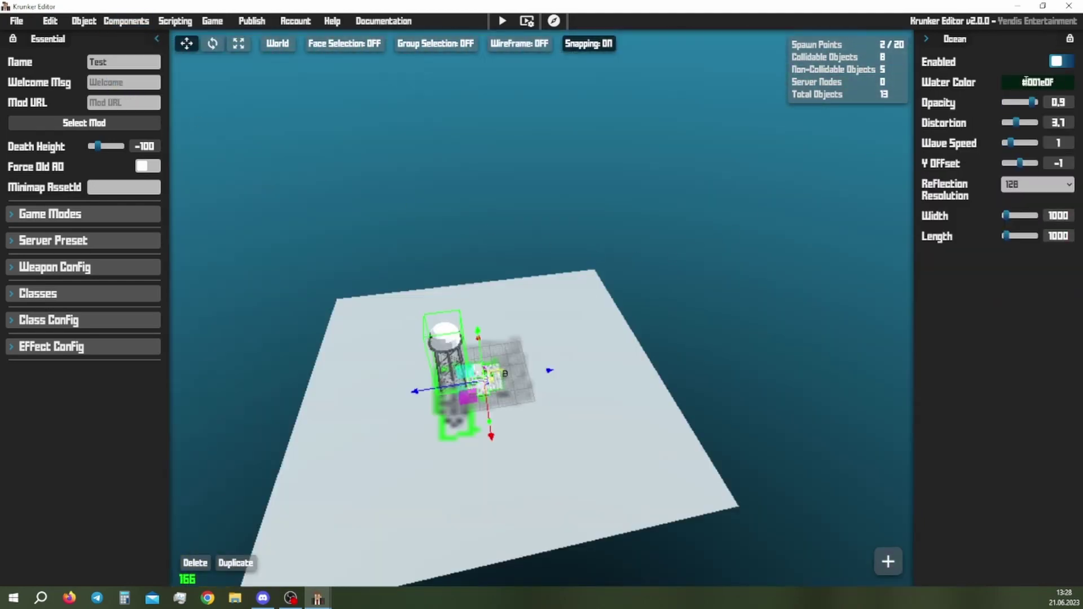
key("w")
right_click_drag(542, 305, 417, 282)
right_click_drag(677, 172, 703, 190)
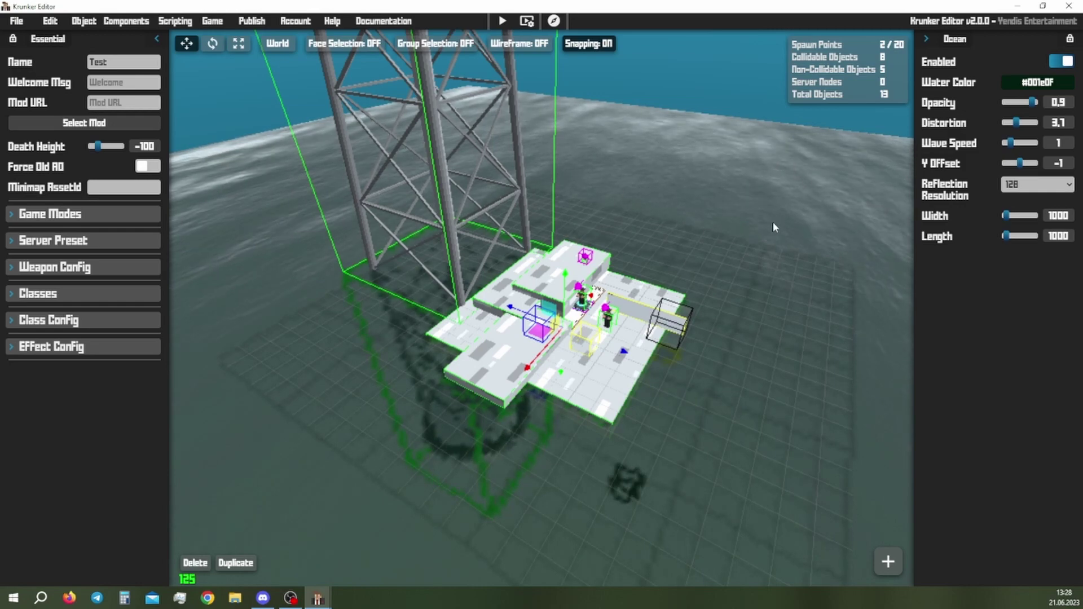
Set the ocean's reflection resolution to 2048 and inspect the reflections in the water.
left_click(1027, 184)
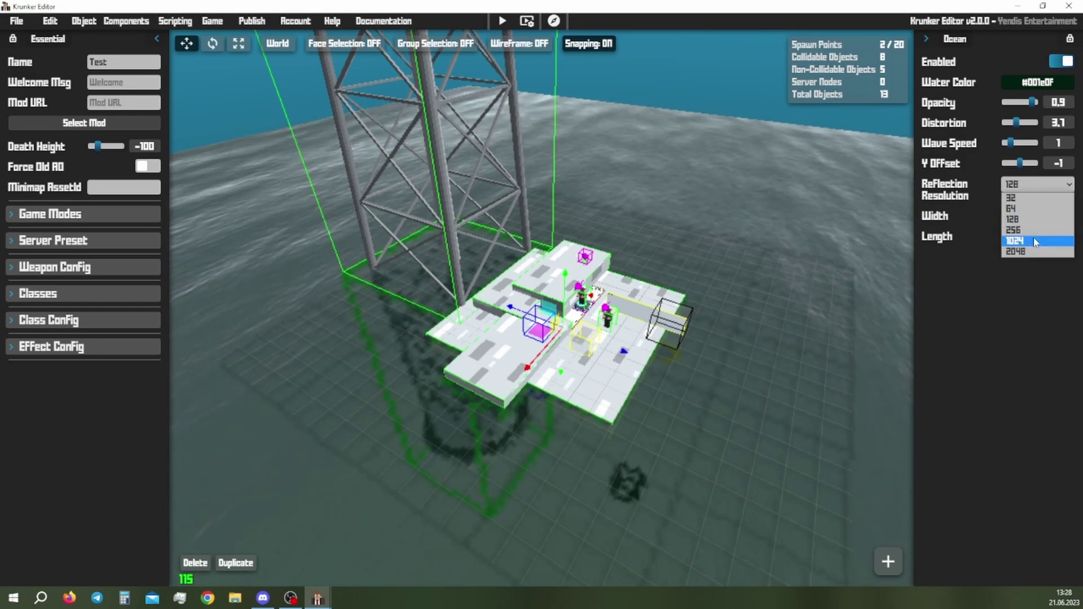
left_click(1030, 253)
right_click_drag(632, 344, 575, 350)
key("w")
key("s")
right_click_drag(681, 283, 740, 279)
Disable the ocean.
left_click(1061, 64)
key("w")
right_click_drag(541, 304, 542, 305)
Add a basic Liquid object and scale it horizontally until it extends far beyond the platforms and water tower.
left_click(84, 21)
mouse_move(88, 65)
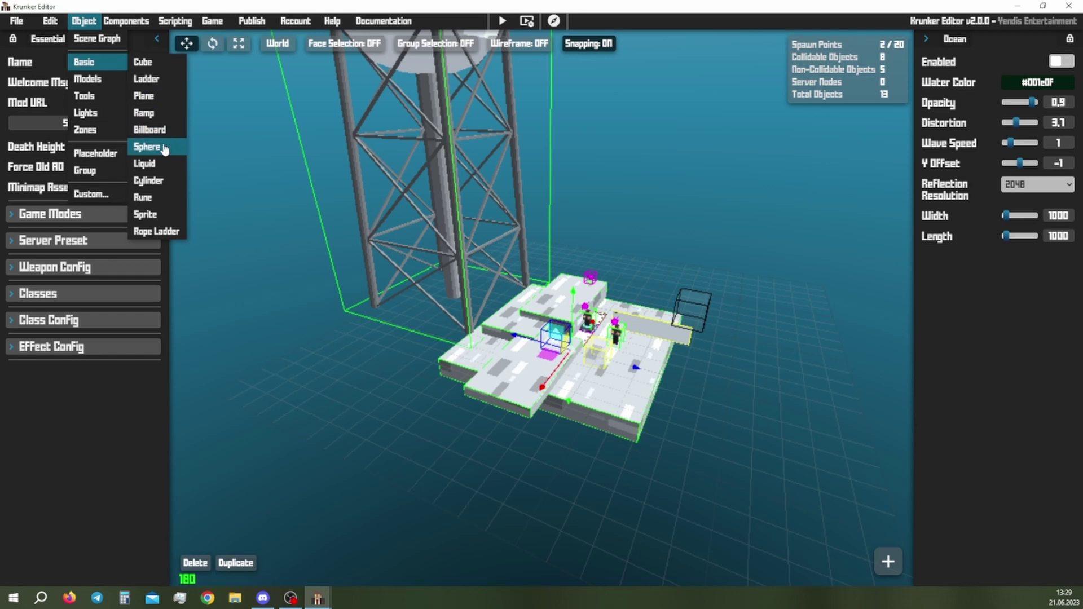
left_click(162, 164)
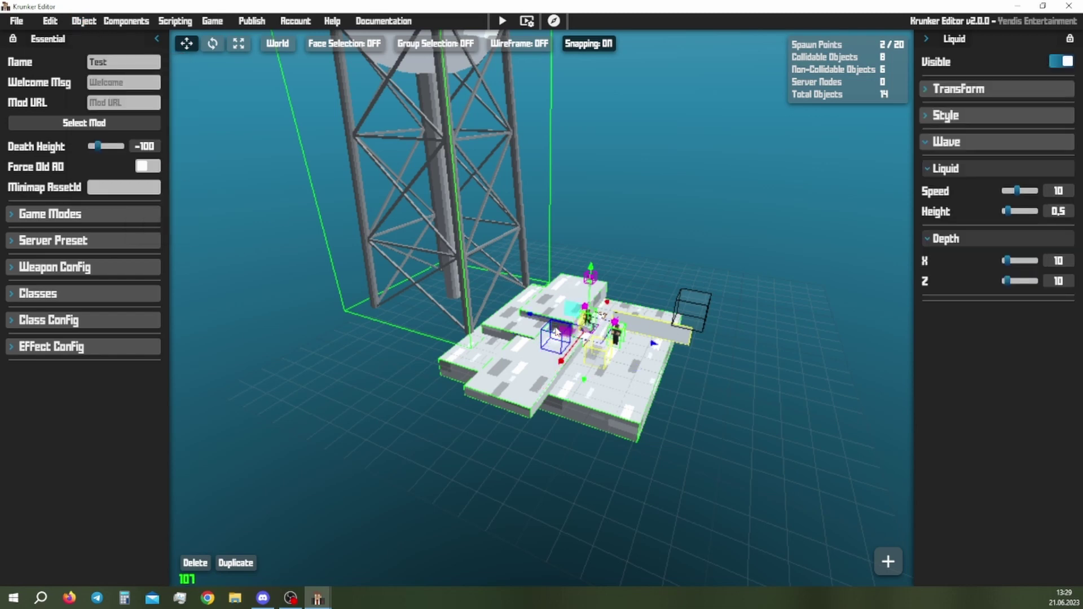
left_click_drag(520, 316, 505, 437)
left_click_drag(561, 362, 494, 452)
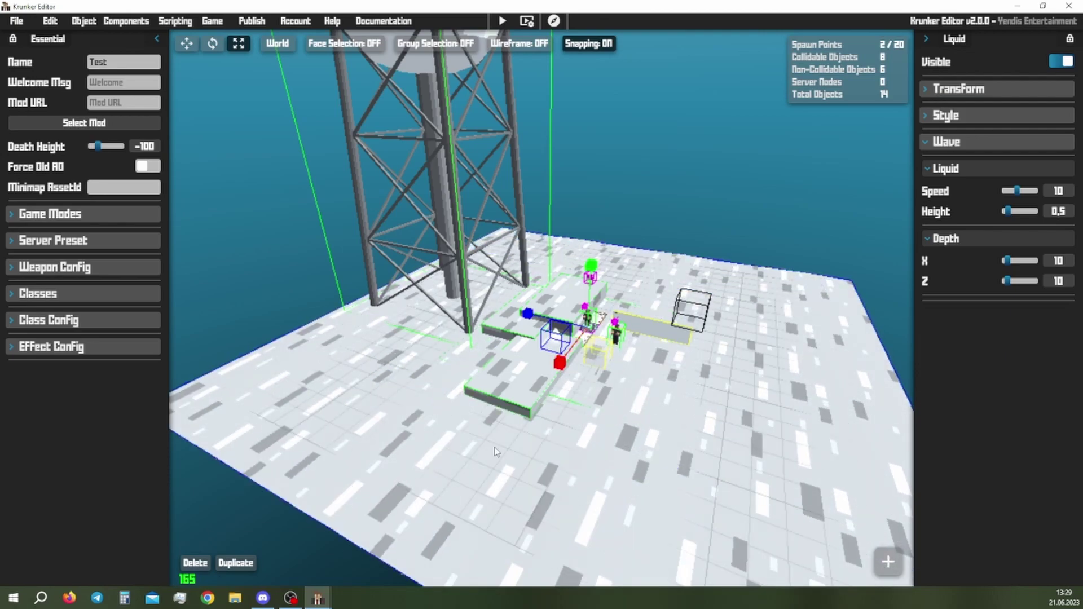
key("1")
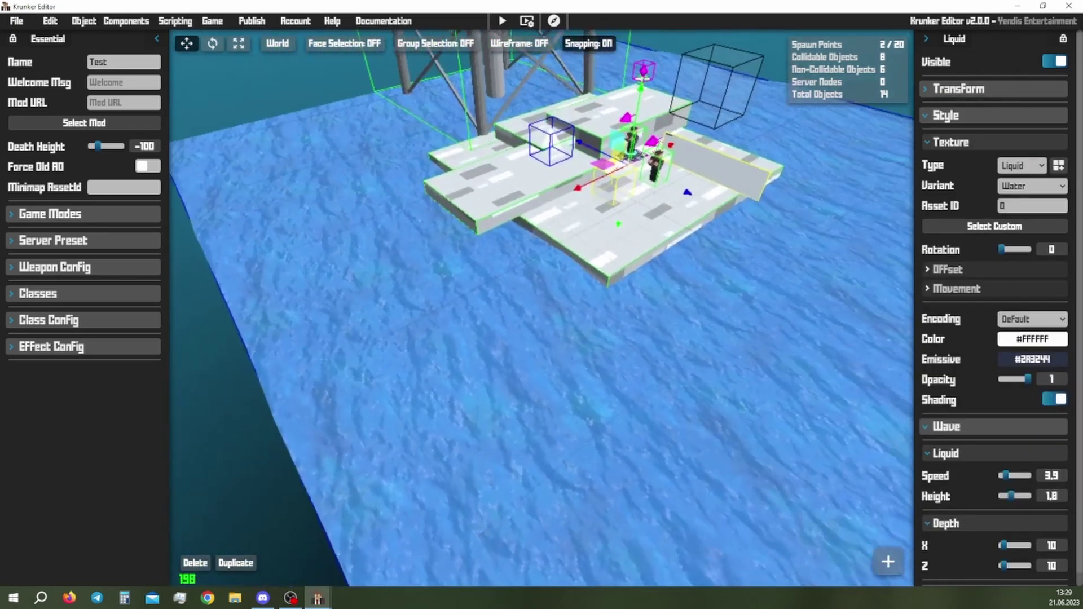
Examine the liquid's water texture and wave movement from several distances and angles.
key("w")
right_click_drag(541, 308, 612, 260)
key("s")
key("w")
key("s")
key("w")
key("s")
key("w")
key("s")
Set the map's name to "ffdgtjfgj", its welcome message to "hi" and its death height to -294.
left_click(385, 134)
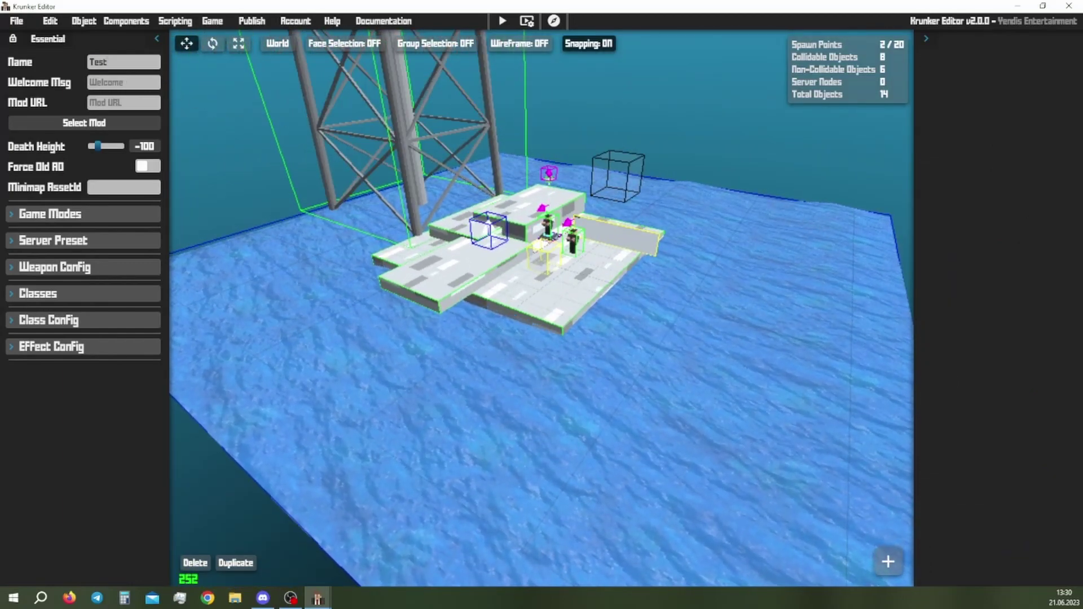
type("ffdgtjfgj")
left_click(139, 83)
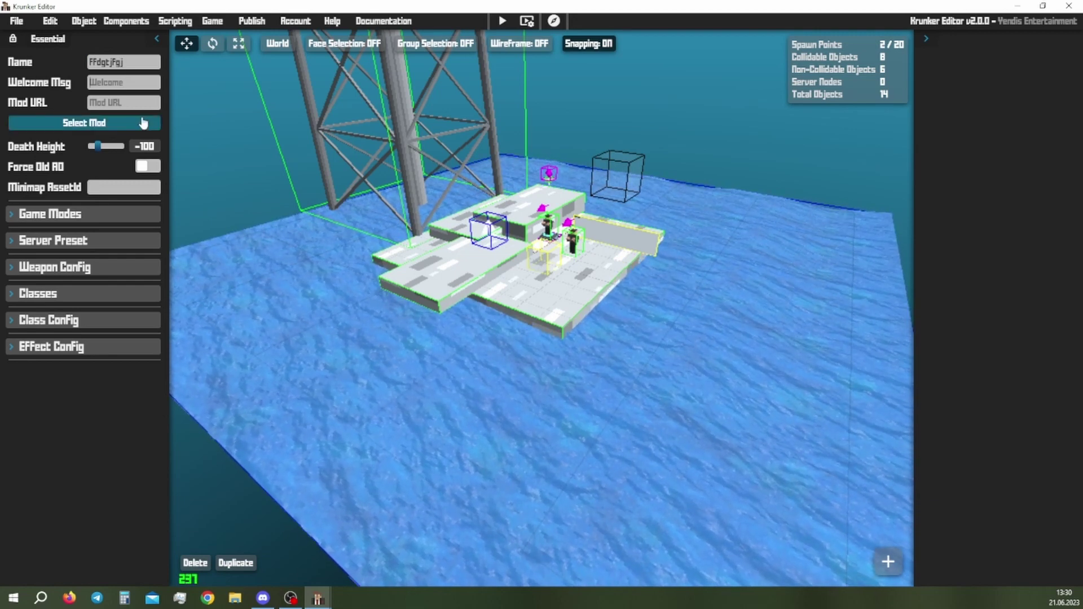
type("hi")
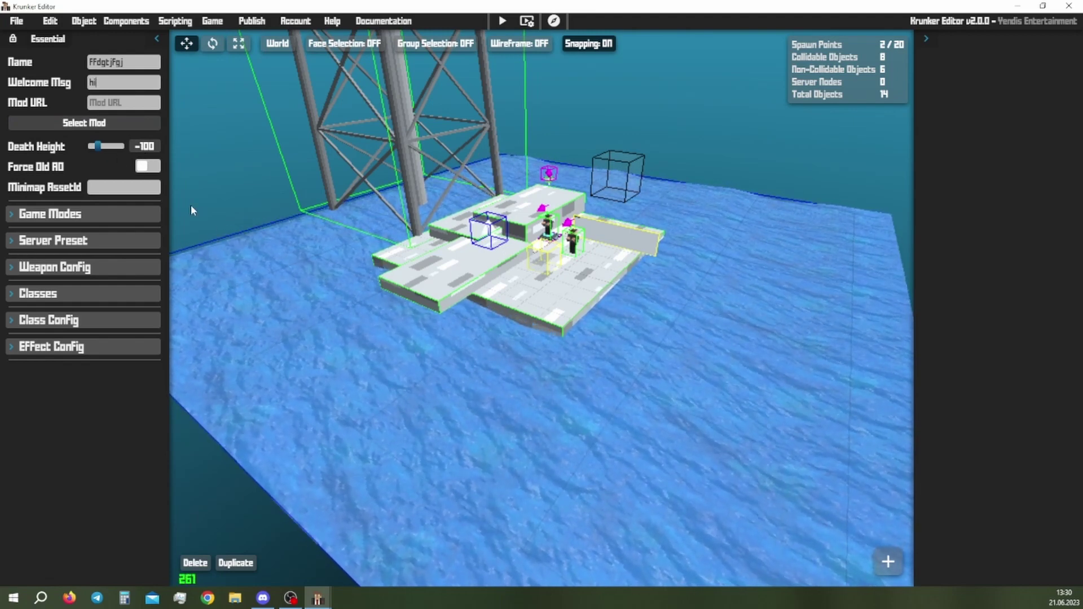
left_click(96, 147)
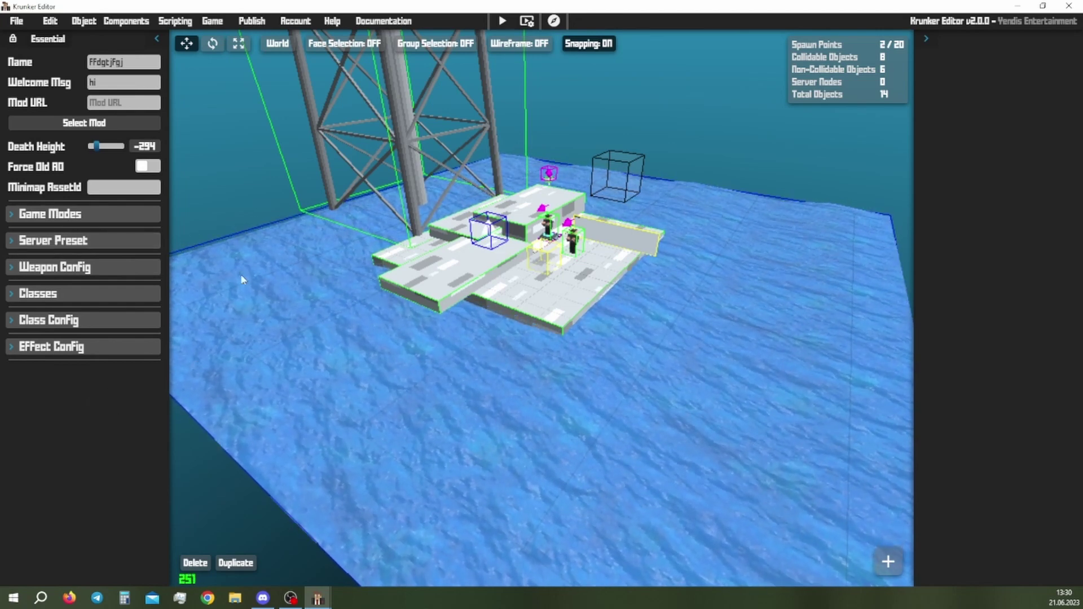
Look through the game modes and the server preset's categories, including its server size and timer settings.
left_click(100, 216)
left_click(99, 227)
left_click(87, 251)
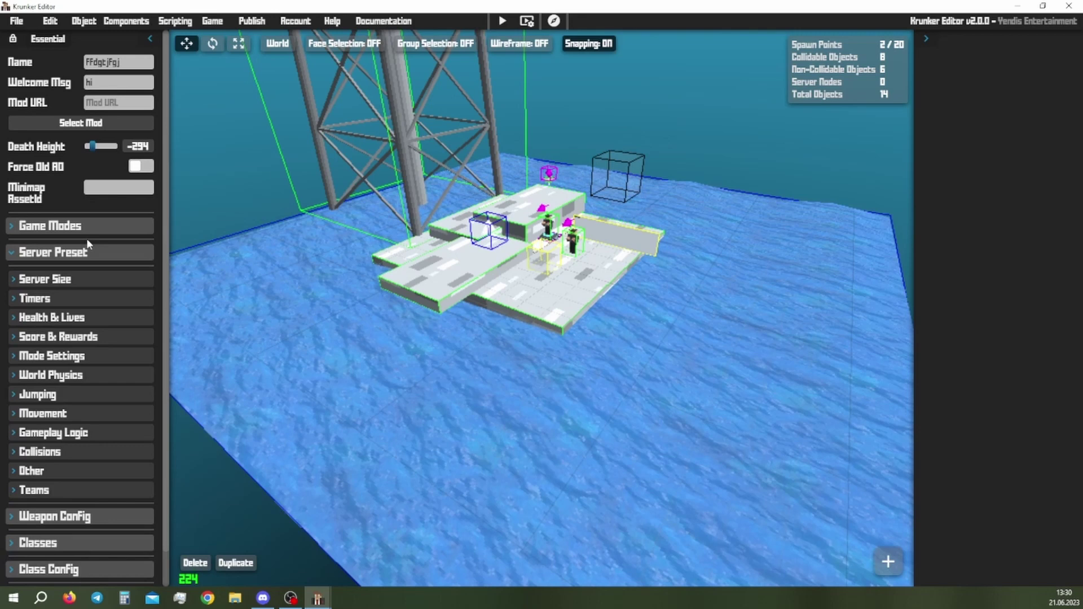
left_click(75, 281)
left_click(74, 281)
left_click(79, 280)
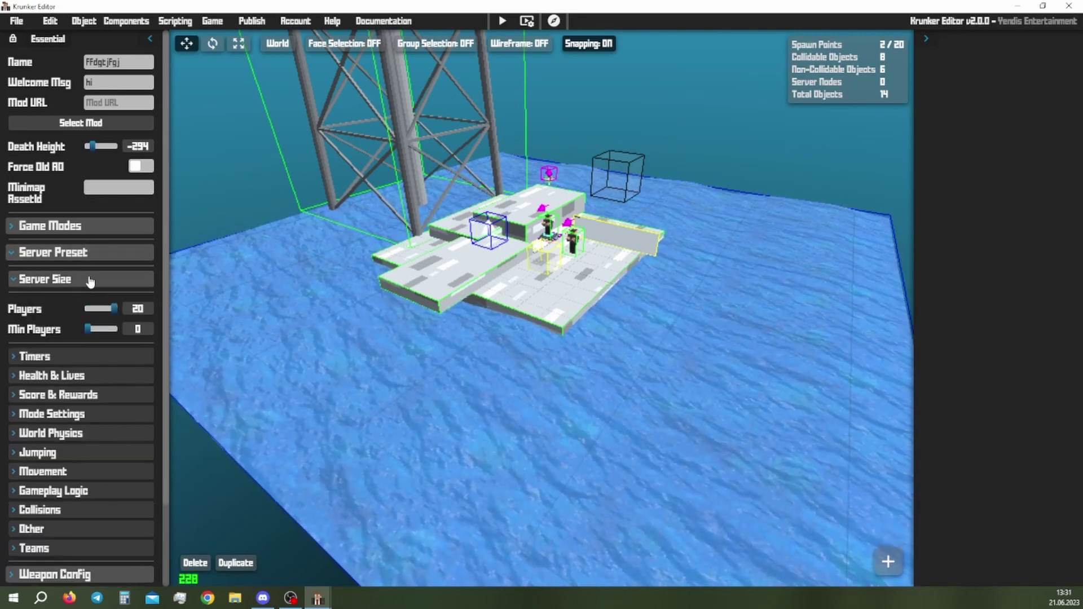
left_click(89, 281)
left_click(78, 299)
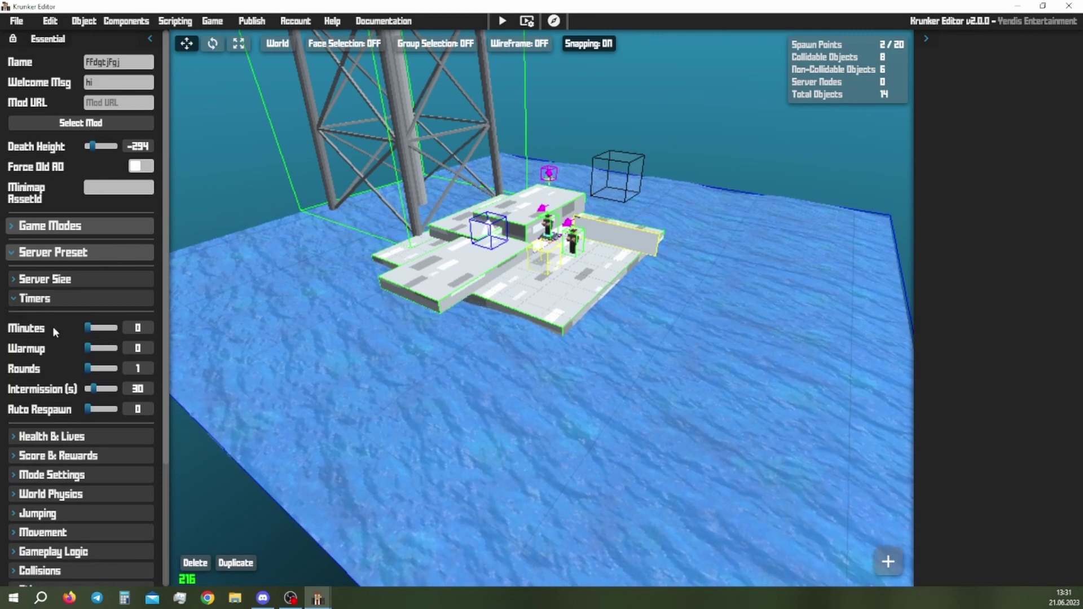
left_click(72, 301)
left_click(71, 257)
Look through the weapon configuration, including the sniper rifle entry, and the list of classes.
left_click(74, 274)
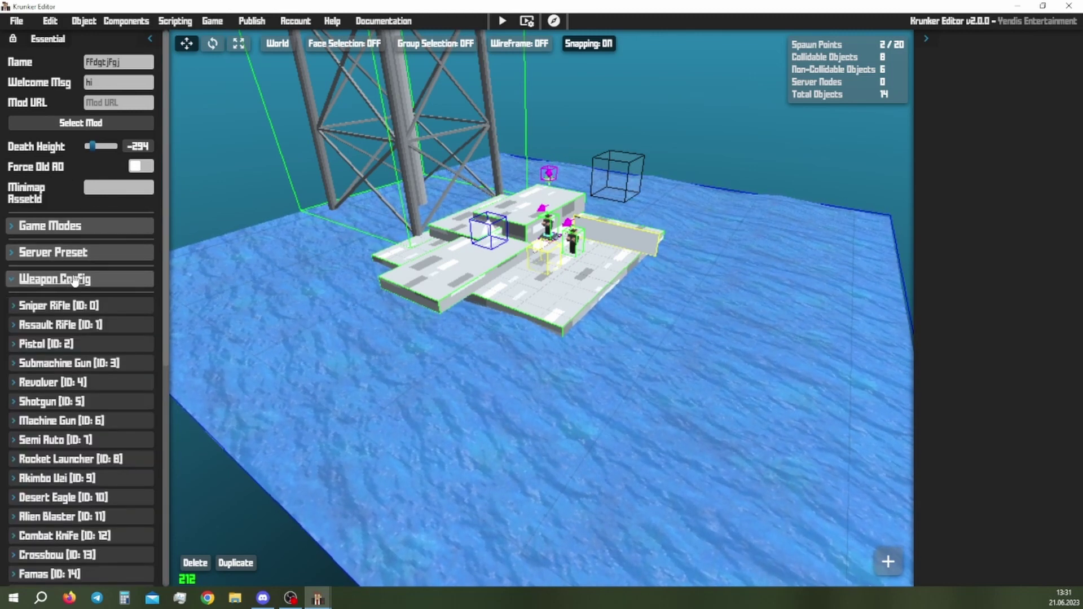
left_click(79, 305)
left_click(66, 280)
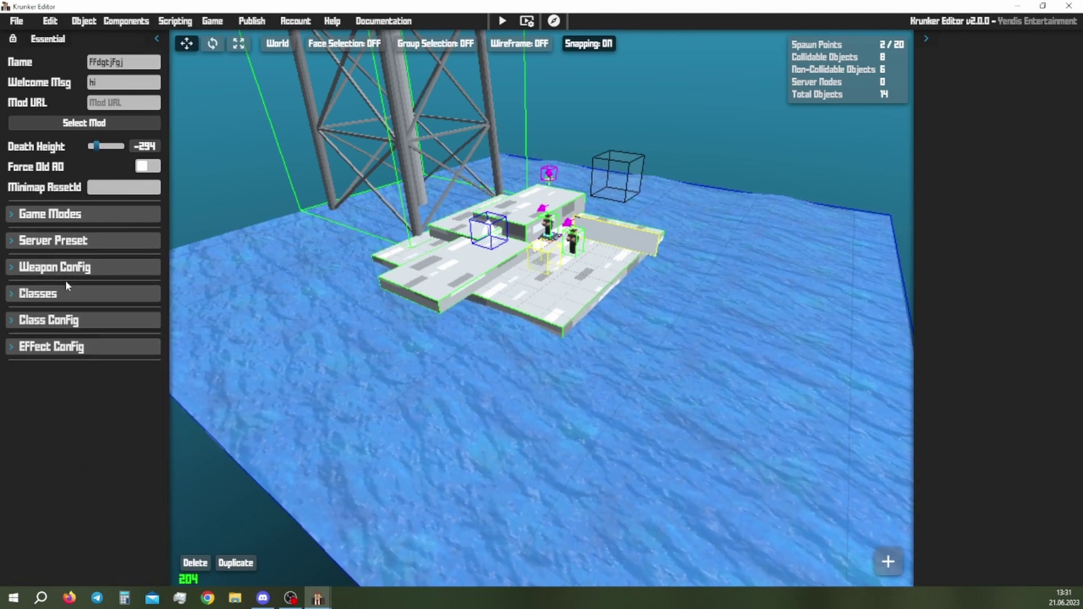
left_click(59, 300)
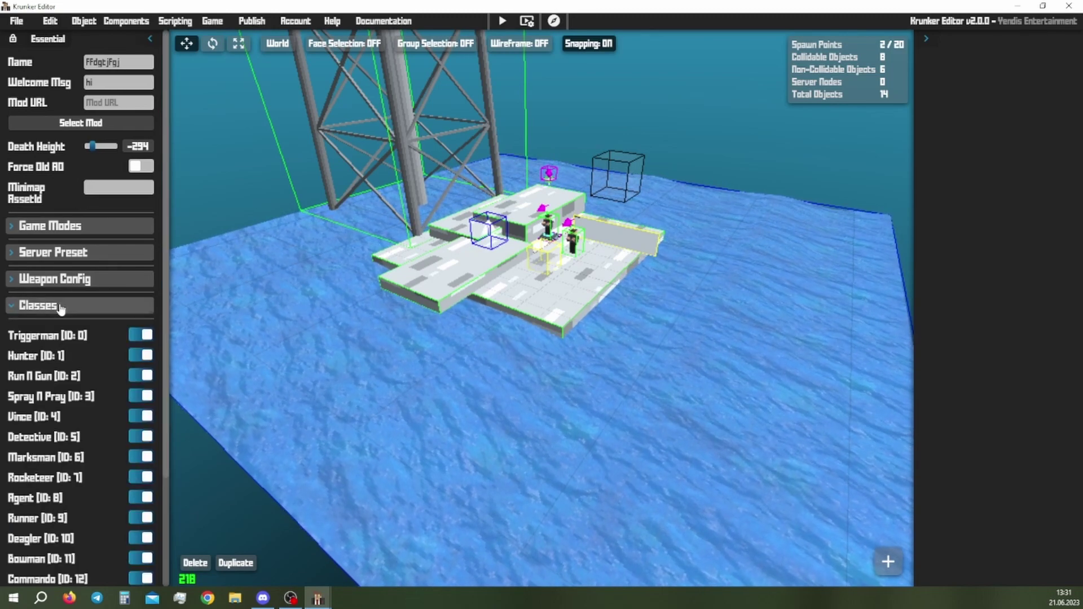
left_click(64, 306)
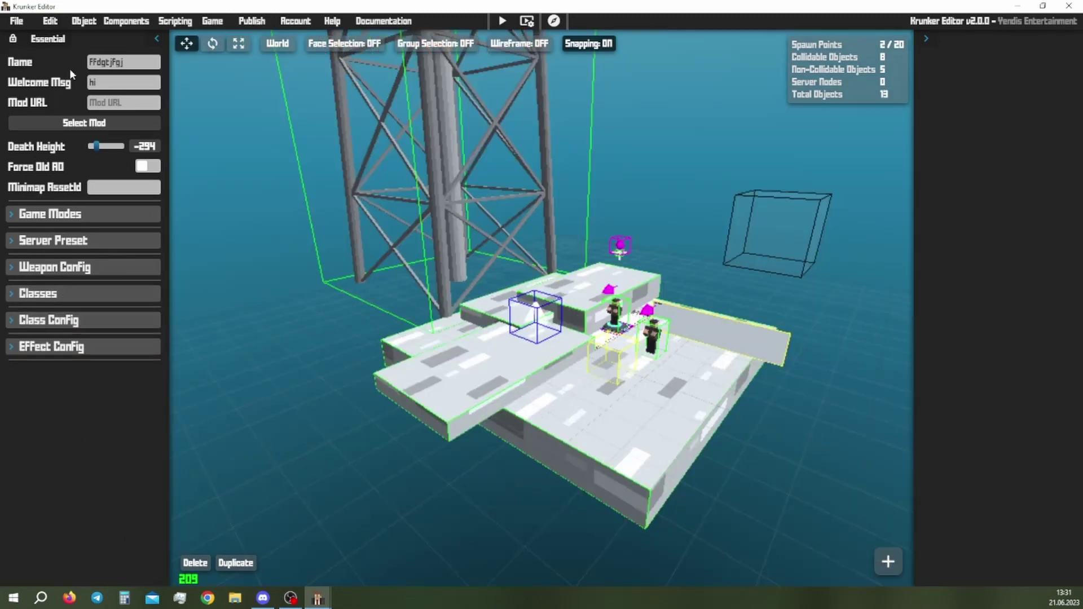
Export the current map to a file.
left_click(17, 21)
left_click(31, 74)
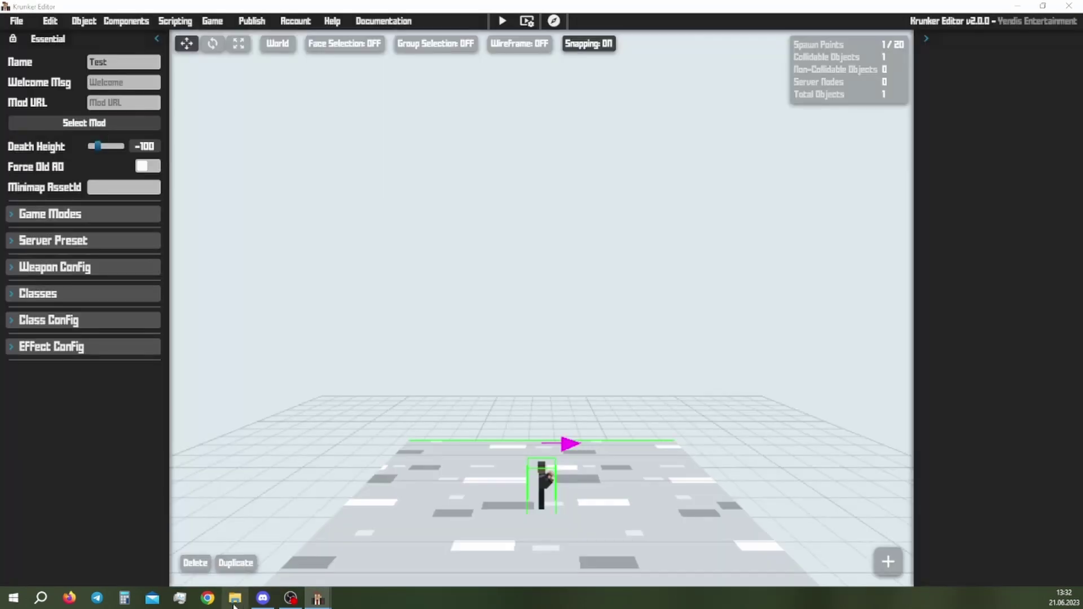
Import the saved map file from File Explorer into the editor and inspect the restored map.
left_click(234, 603)
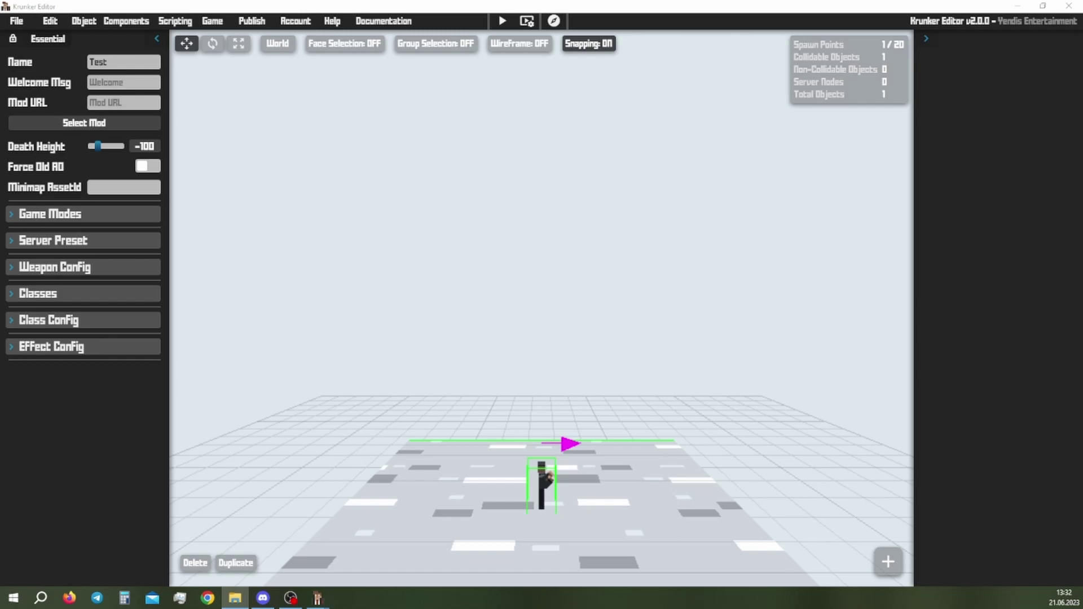
left_click_drag(0, 350, 423, 204)
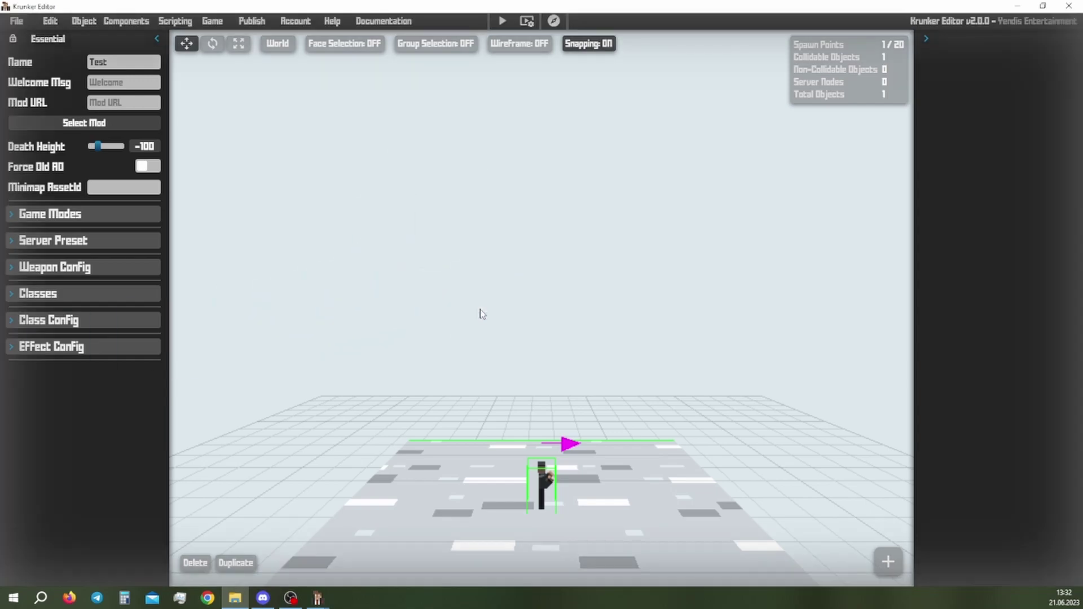
left_click(480, 313)
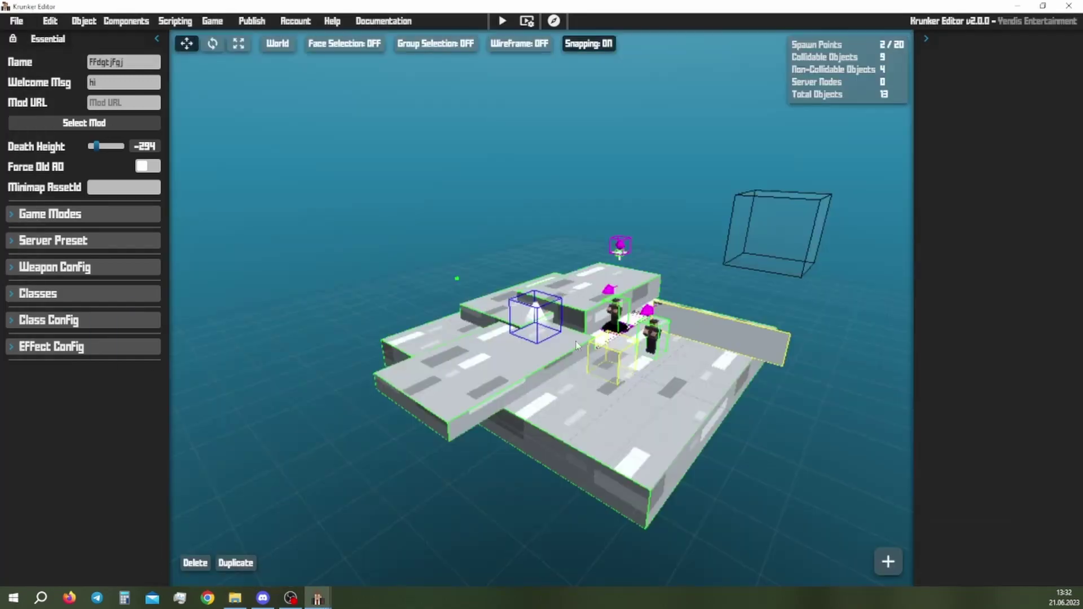
right_click_drag(454, 276, 508, 249)
right_click_drag(499, 312, 499, 312)
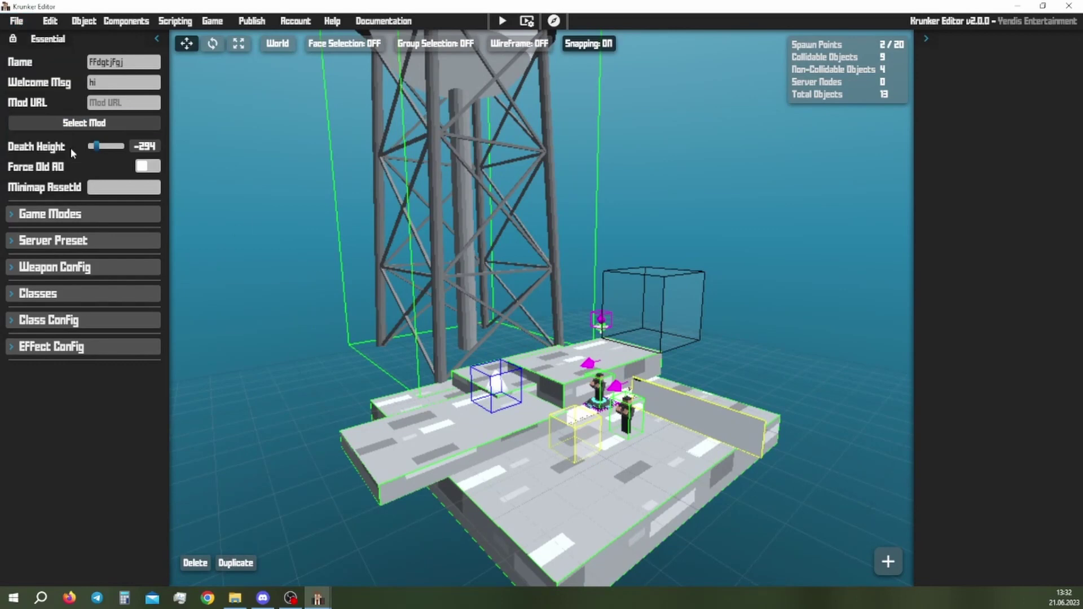
mouse_move(24, 27)
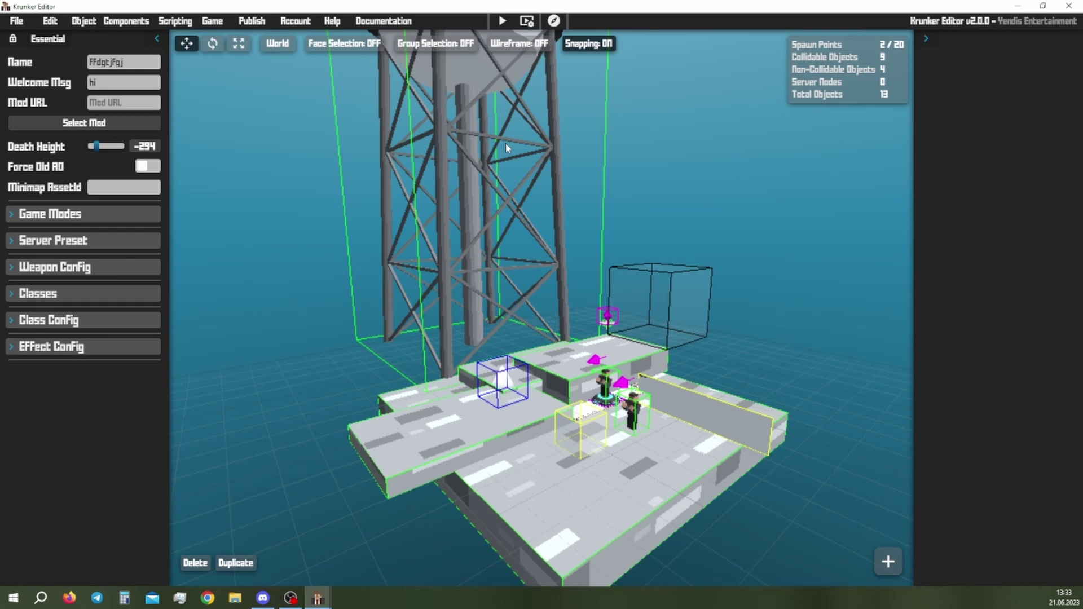
Test-play the map inside the editor, walking and jumping across the platforms, and return to editing.
left_click(501, 23)
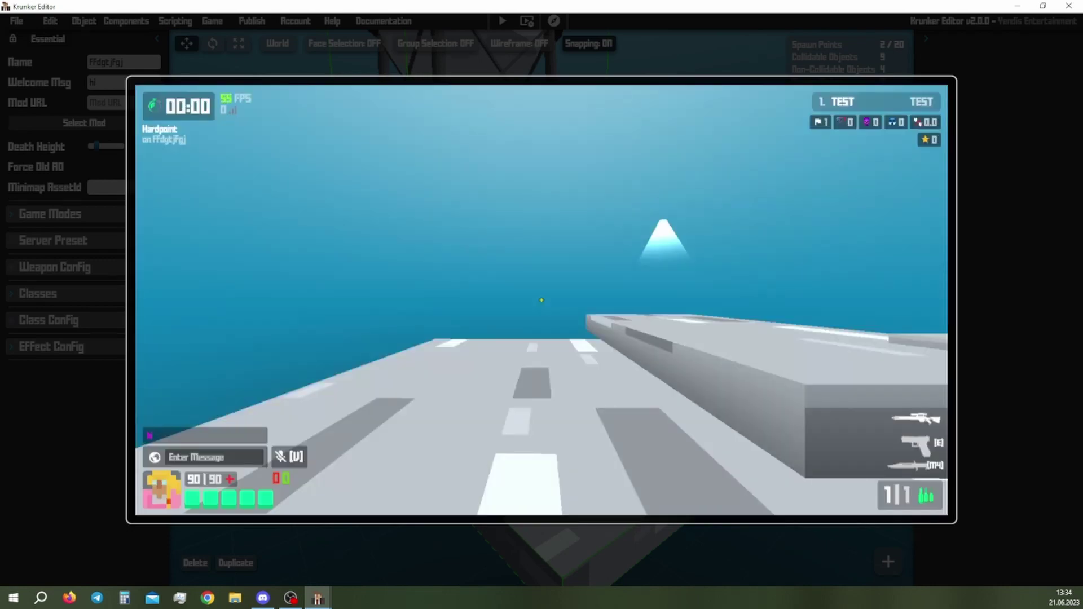
key("w")
key("w")
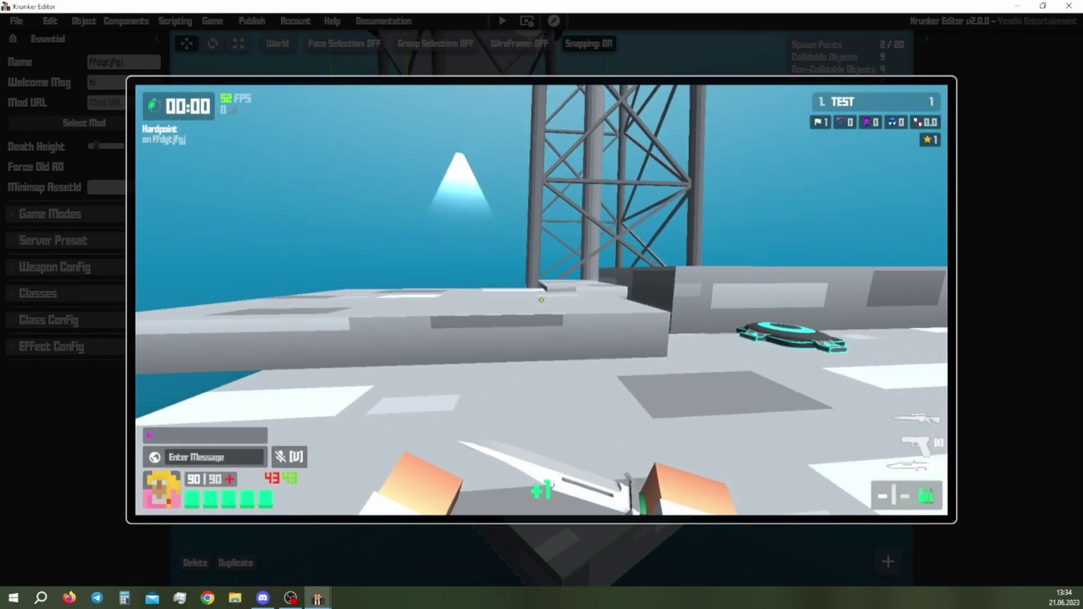
key("space")
key("w")
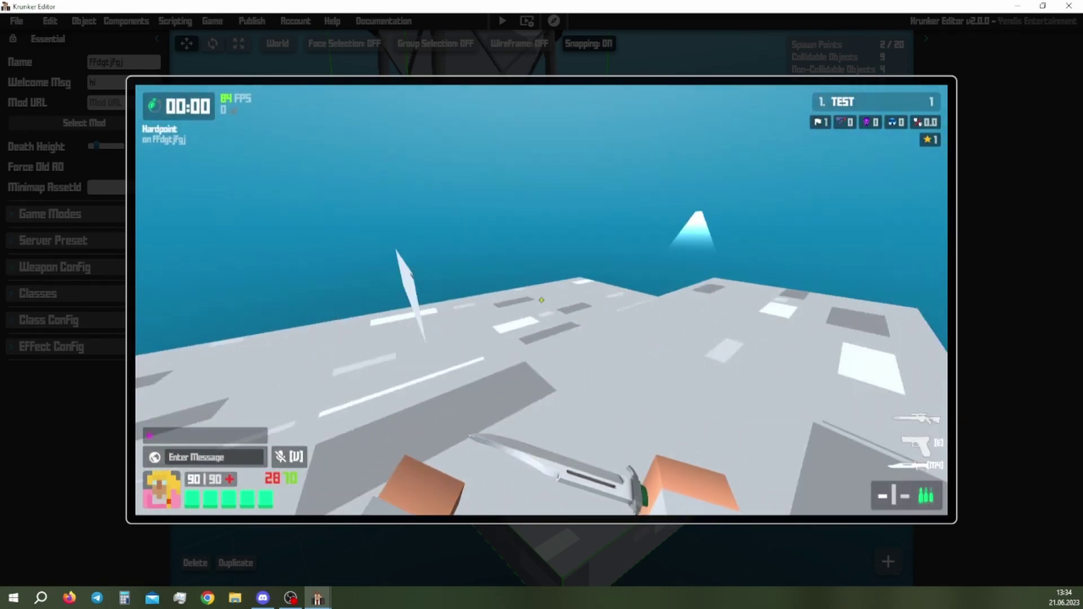
key("w")
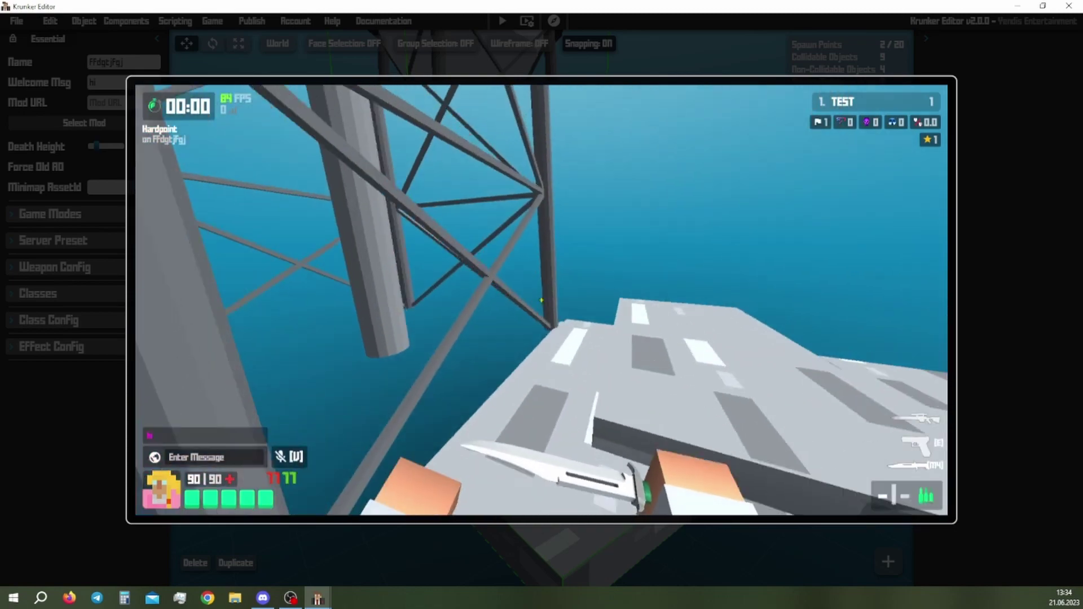
key("w")
key("space")
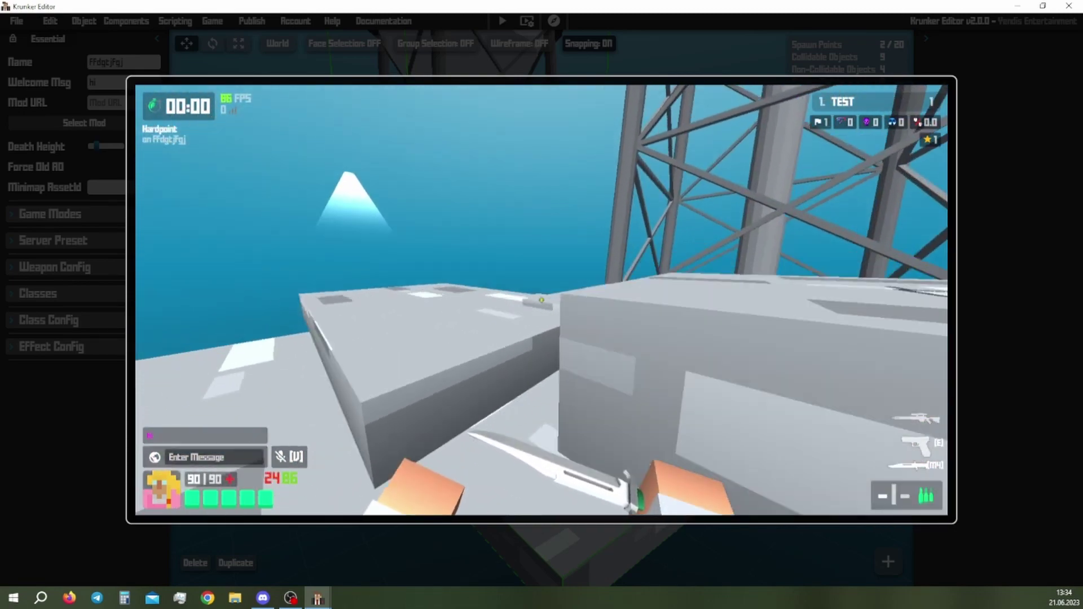
key("Escape")
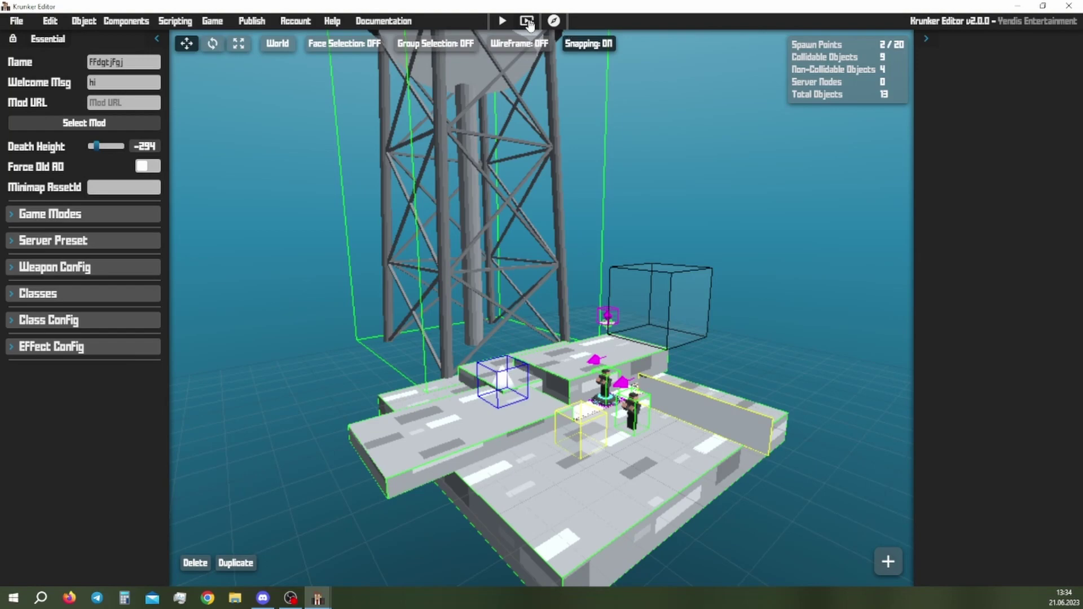
Host the map as a custom game from the editor, check its server setup, start it and join the match.
left_click(528, 23)
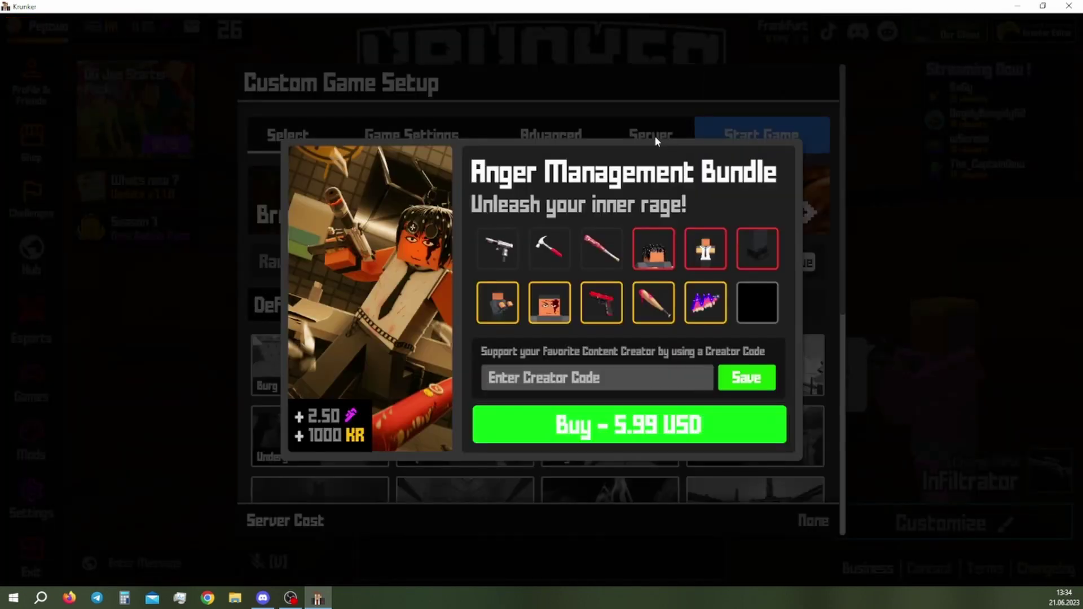
left_click(646, 135)
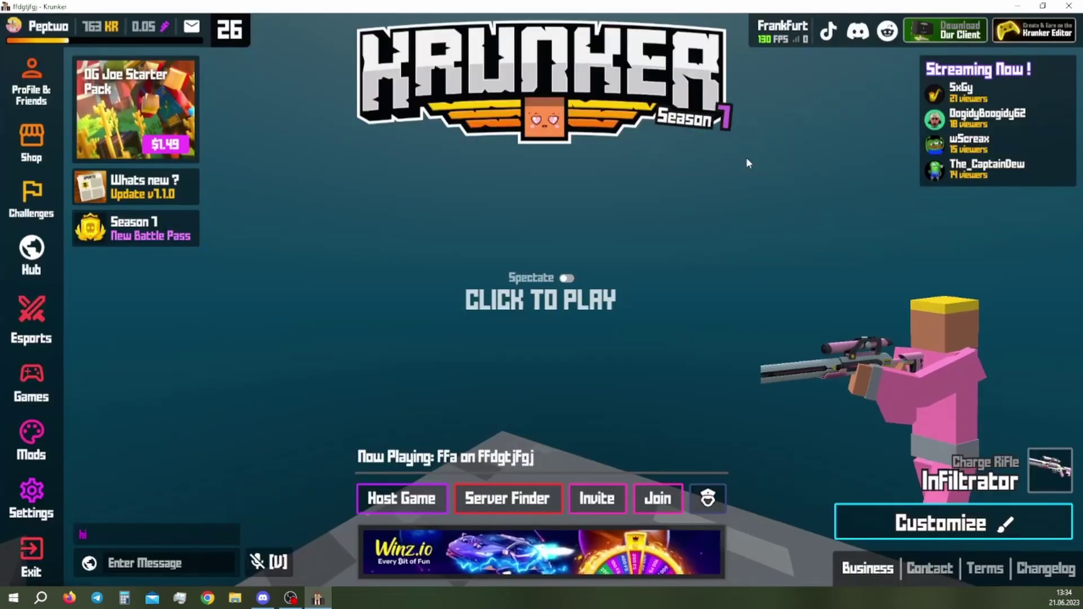
left_click(689, 275)
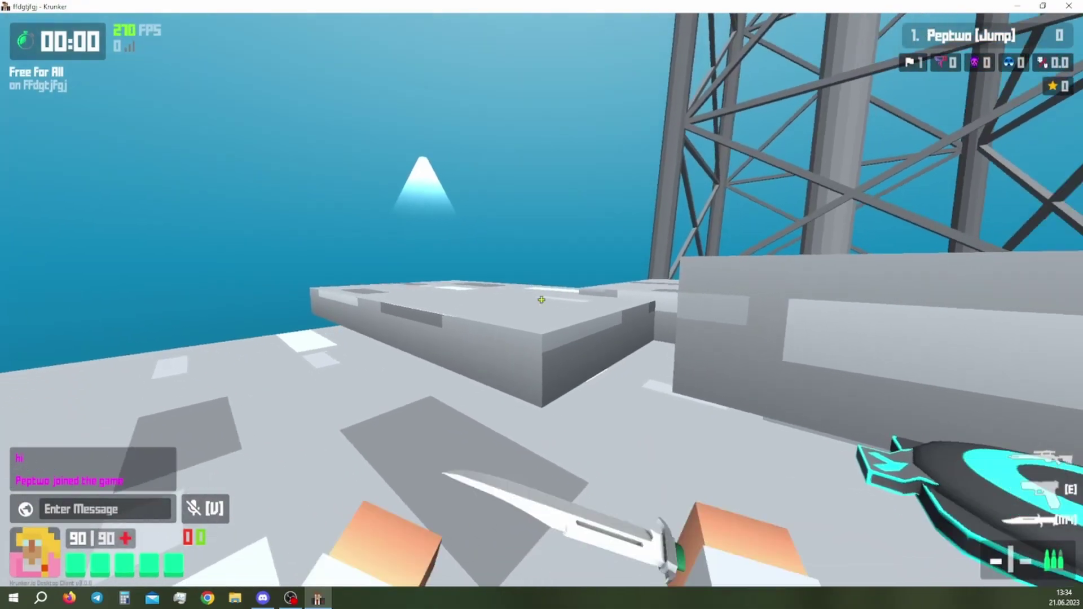
Try out the hosted map by walking and jumping across the platforms around the water tower.
key("w")
key("space")
key("w")
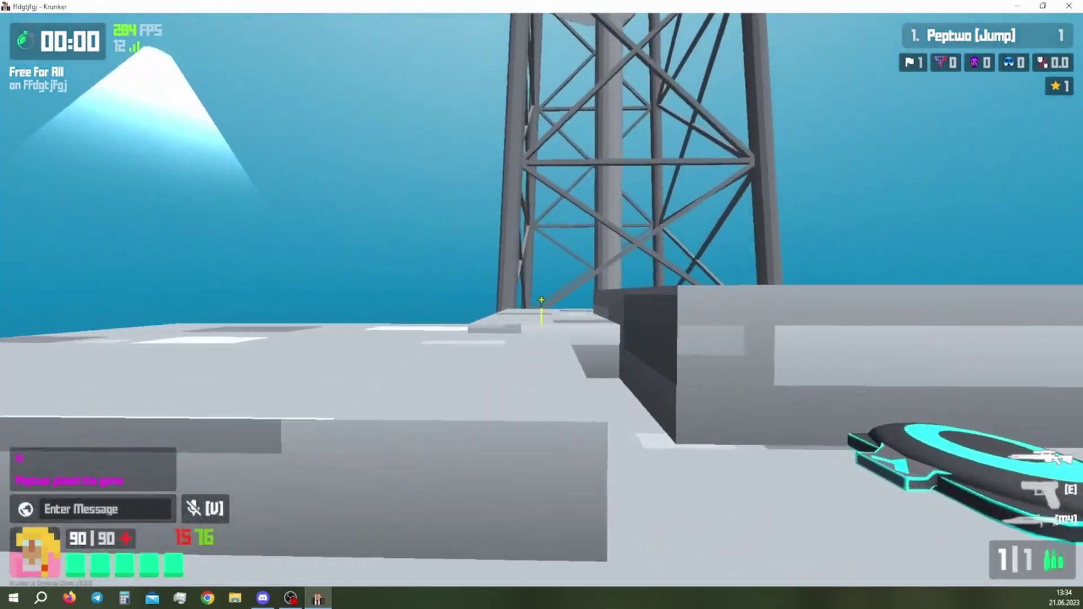
left_click(542, 300)
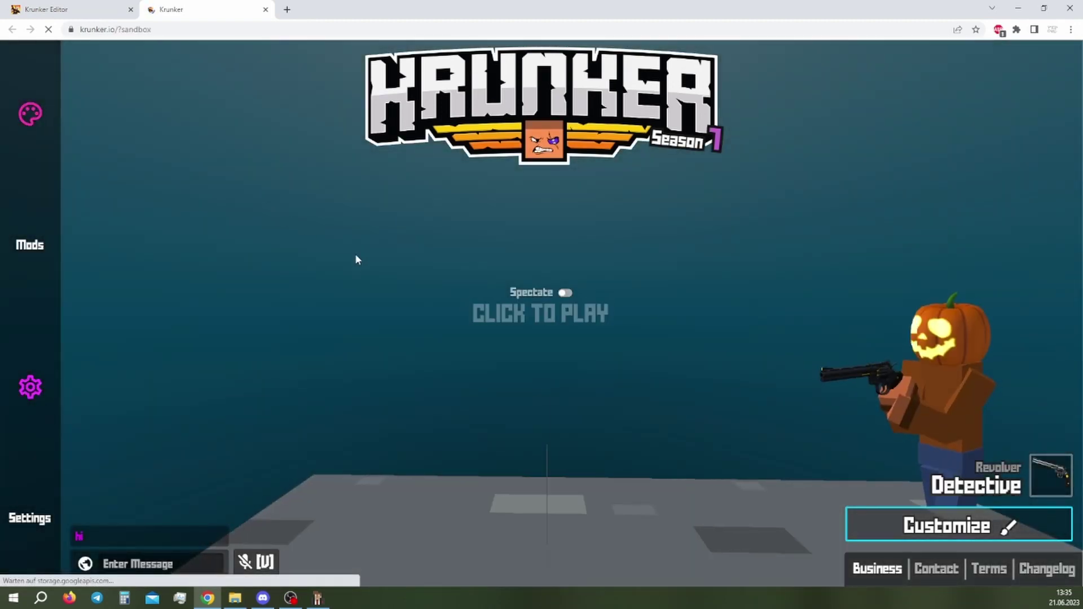
Test-play the map in the browser's sandbox tab, switching weapons and moving over the platforms, and leave play.
left_click(396, 318)
key("2")
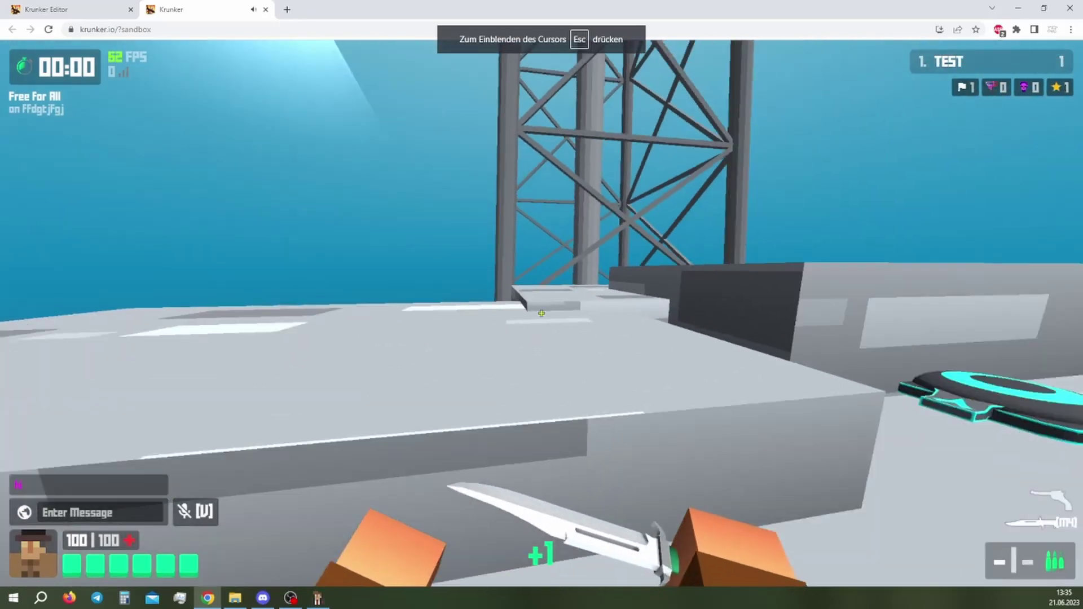
key("w")
key("1")
key("Escape")
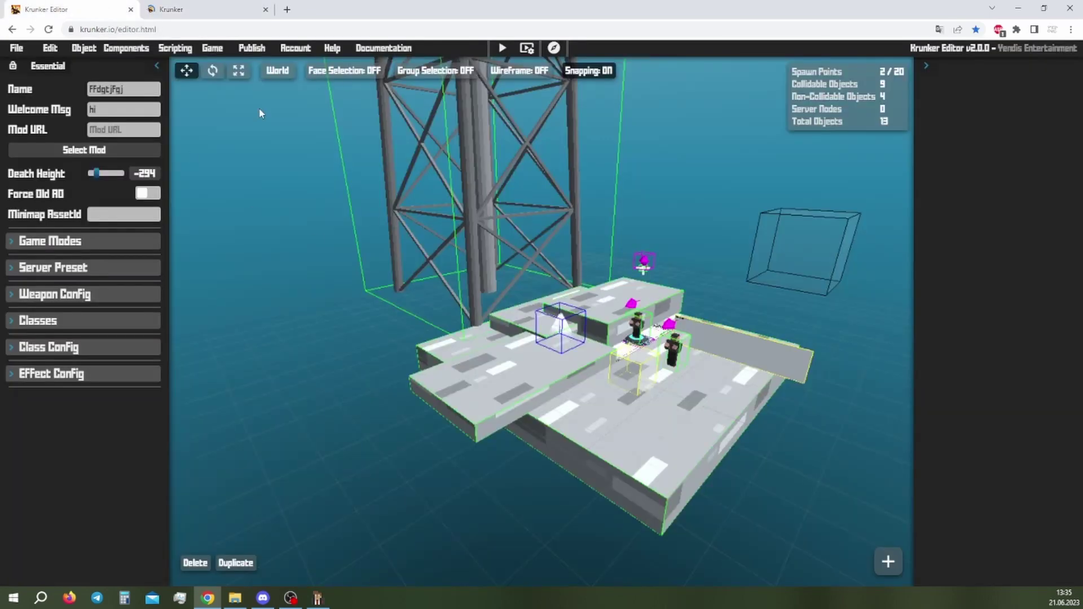
Host the map from the browser as a private custom game, start it and enter the match.
left_click(225, 7)
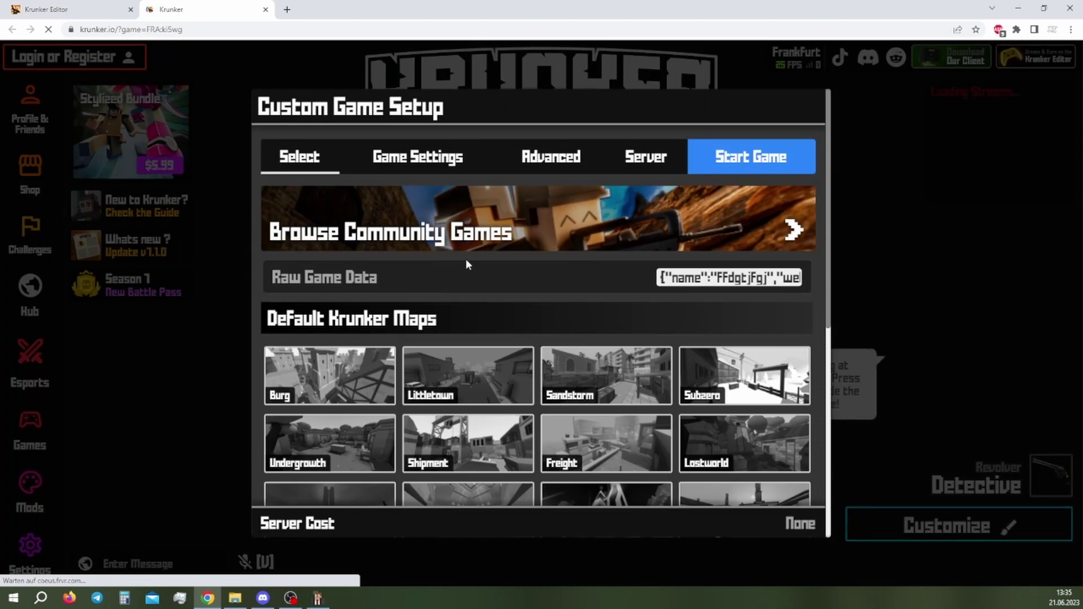
left_click(647, 158)
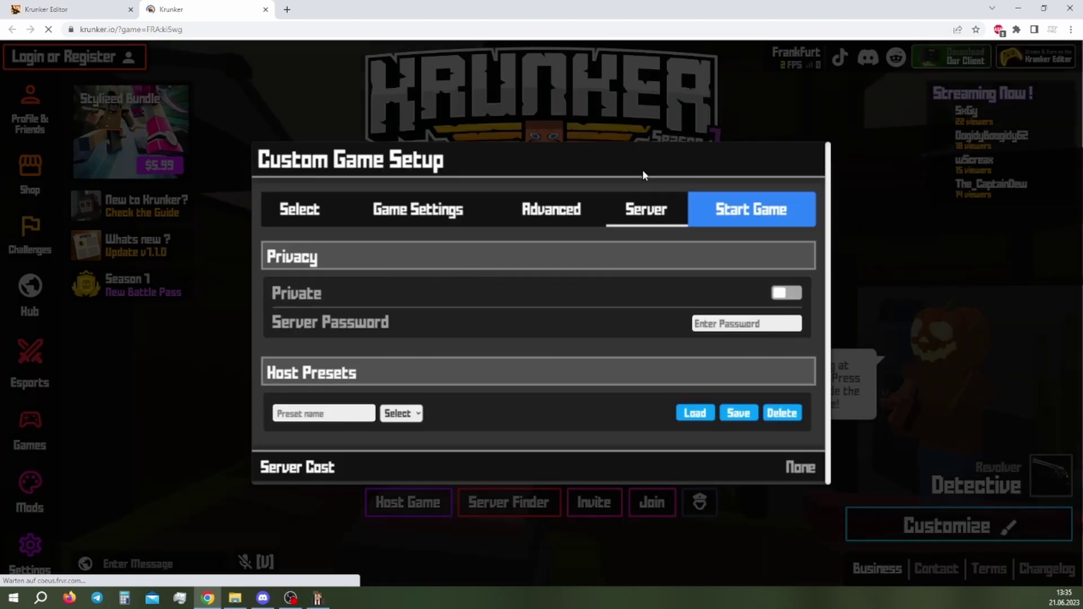
left_click(787, 293)
left_click(776, 211)
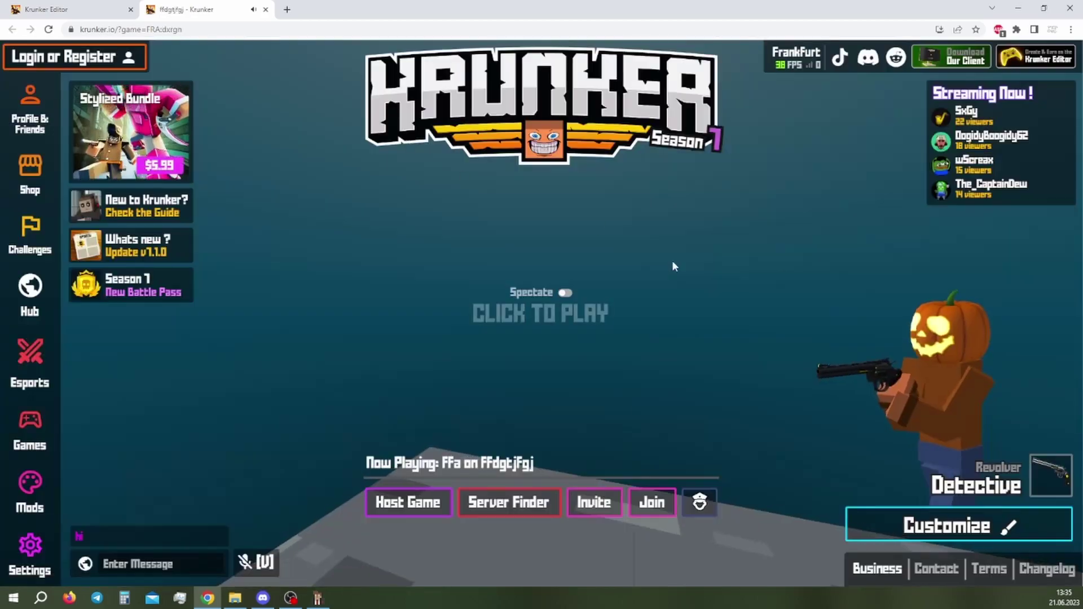
left_click(674, 263)
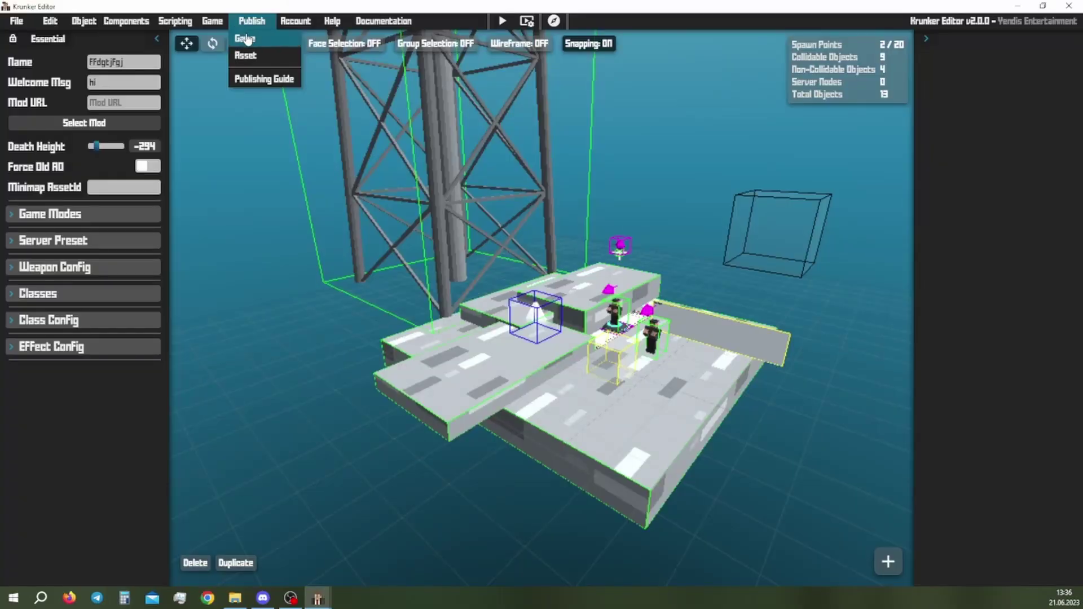
Check the option for publishing the map as a game in the desktop editor and look over the whole map.
left_click(246, 38)
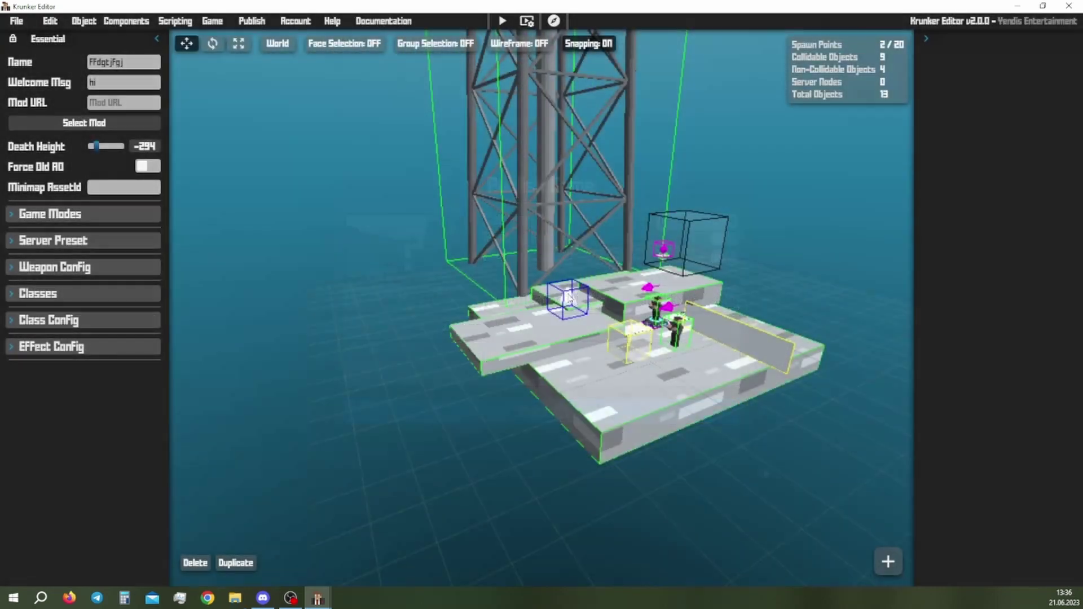
right_click_drag(576, 209, 124, 221)
key("d")
right_click_drag(813, 445, 767, 434)
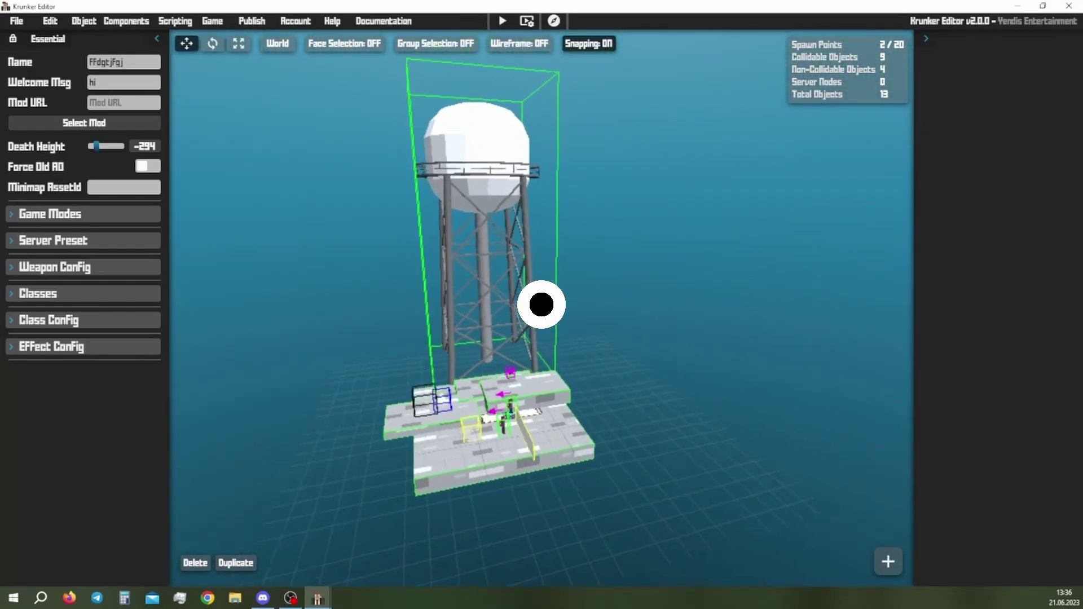